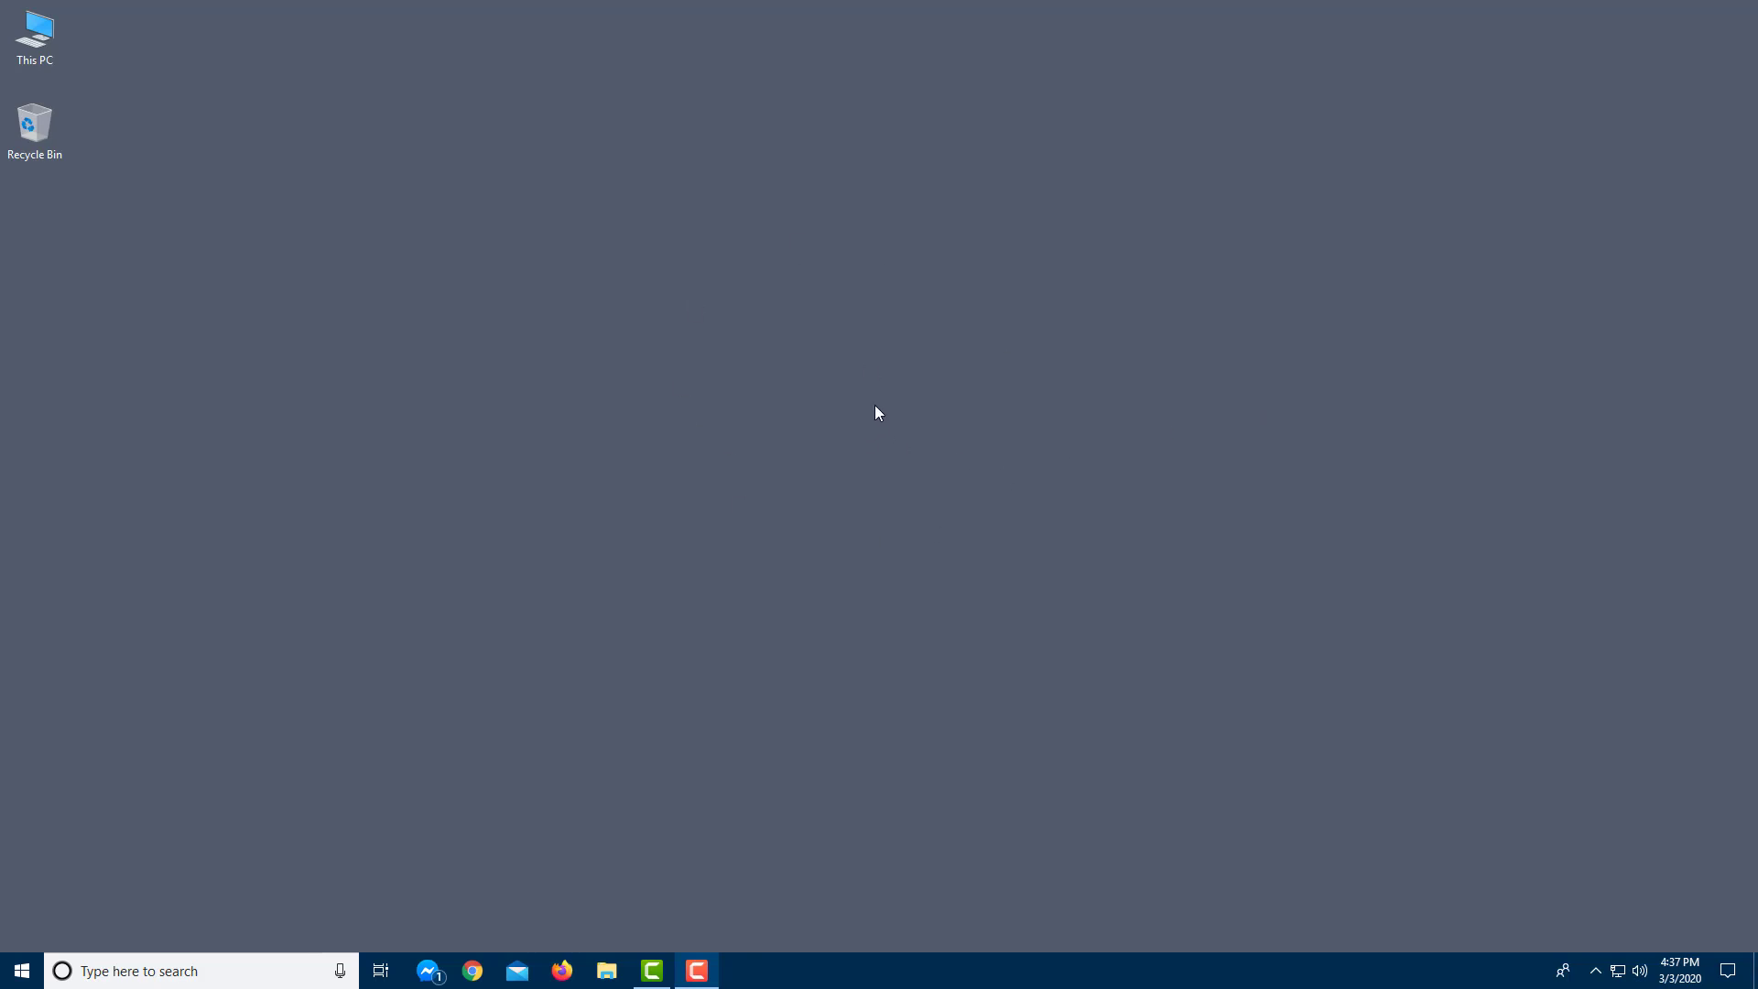
Step: Launch Notepad from the Start menu's Most used list and move its window toward the centre
{"action": "left_click", "coordinate": [22, 970]}
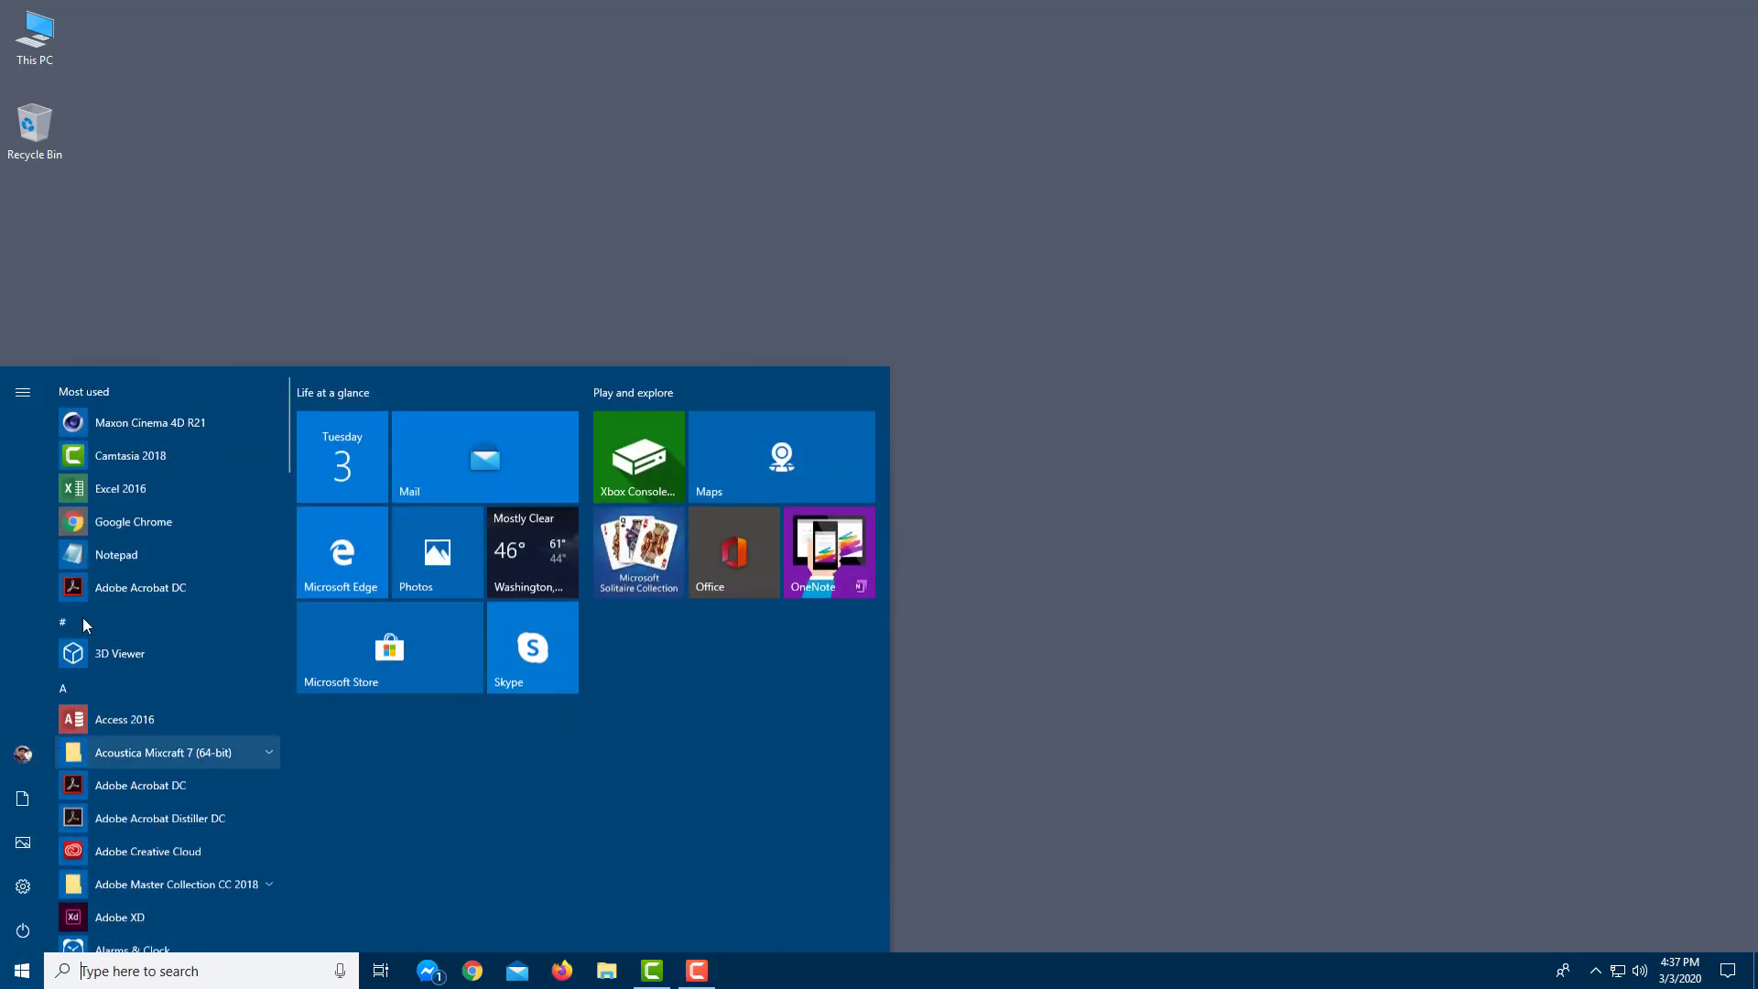
{"action": "left_click", "coordinate": [114, 553]}
{"action": "left_click_drag", "start_coordinate": [958, 136], "coordinate": [897, 163]}
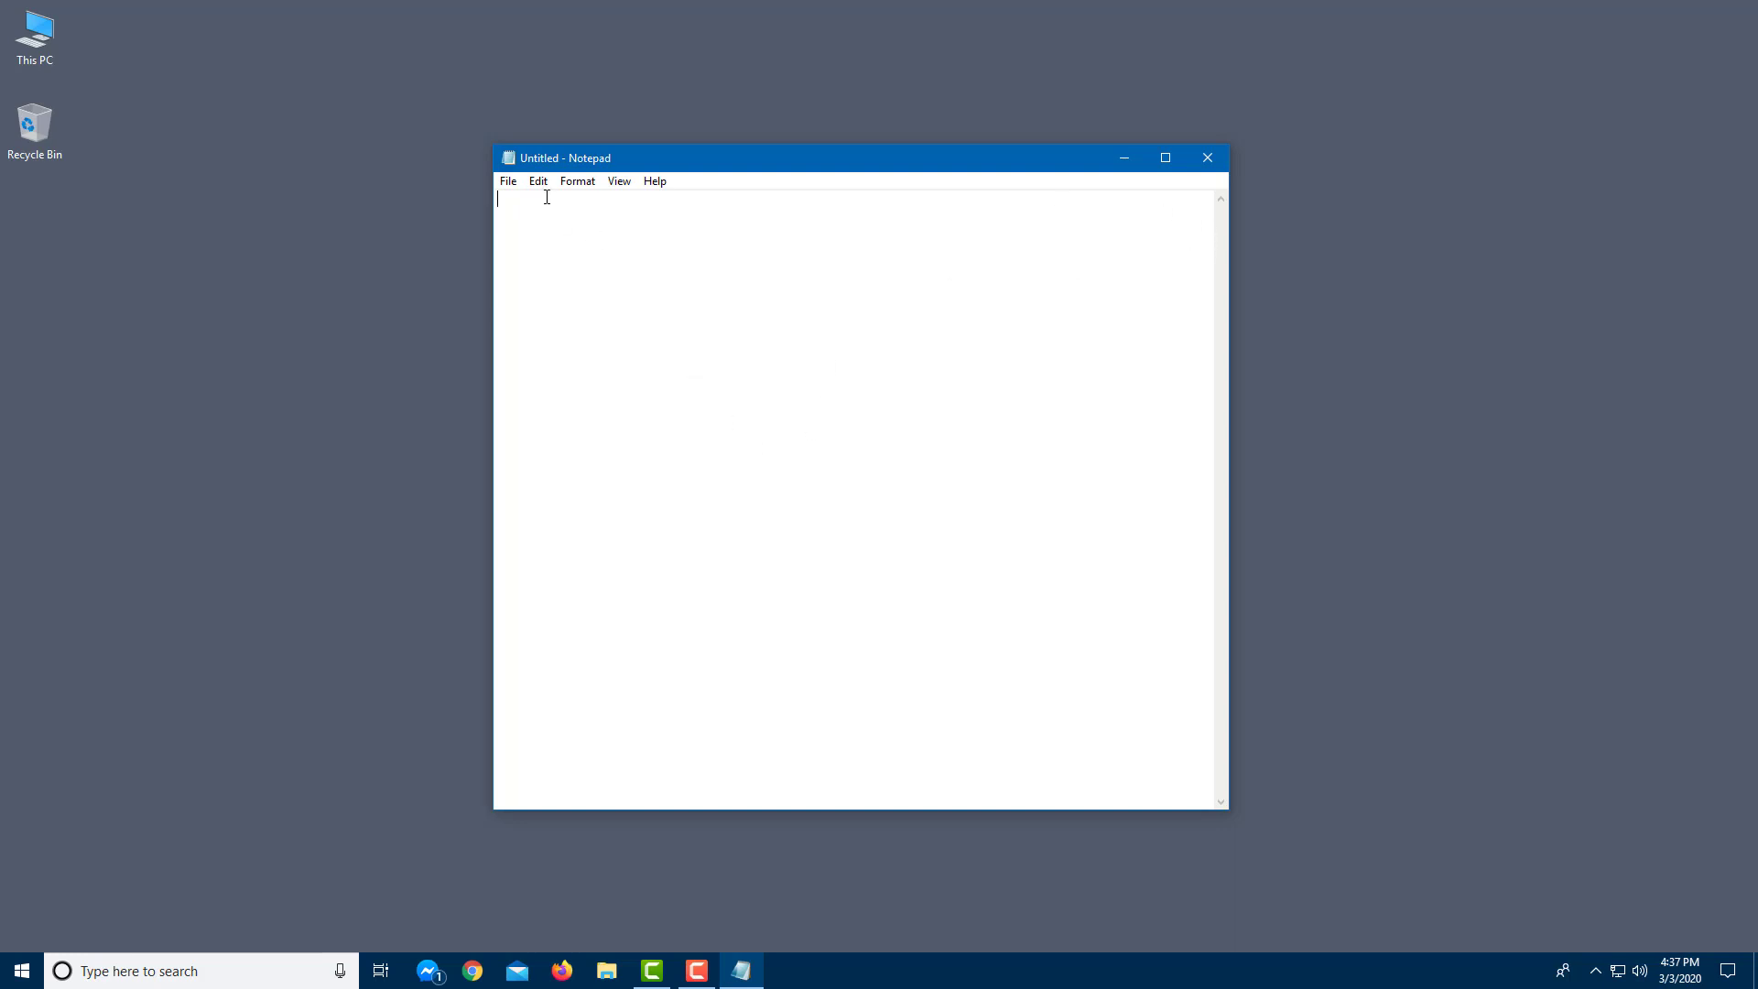
Step: Look through Notepad's File menu, then close it without choosing a command
{"action": "left_click", "coordinate": [508, 181]}
{"action": "mouse_move", "coordinate": [538, 183]}
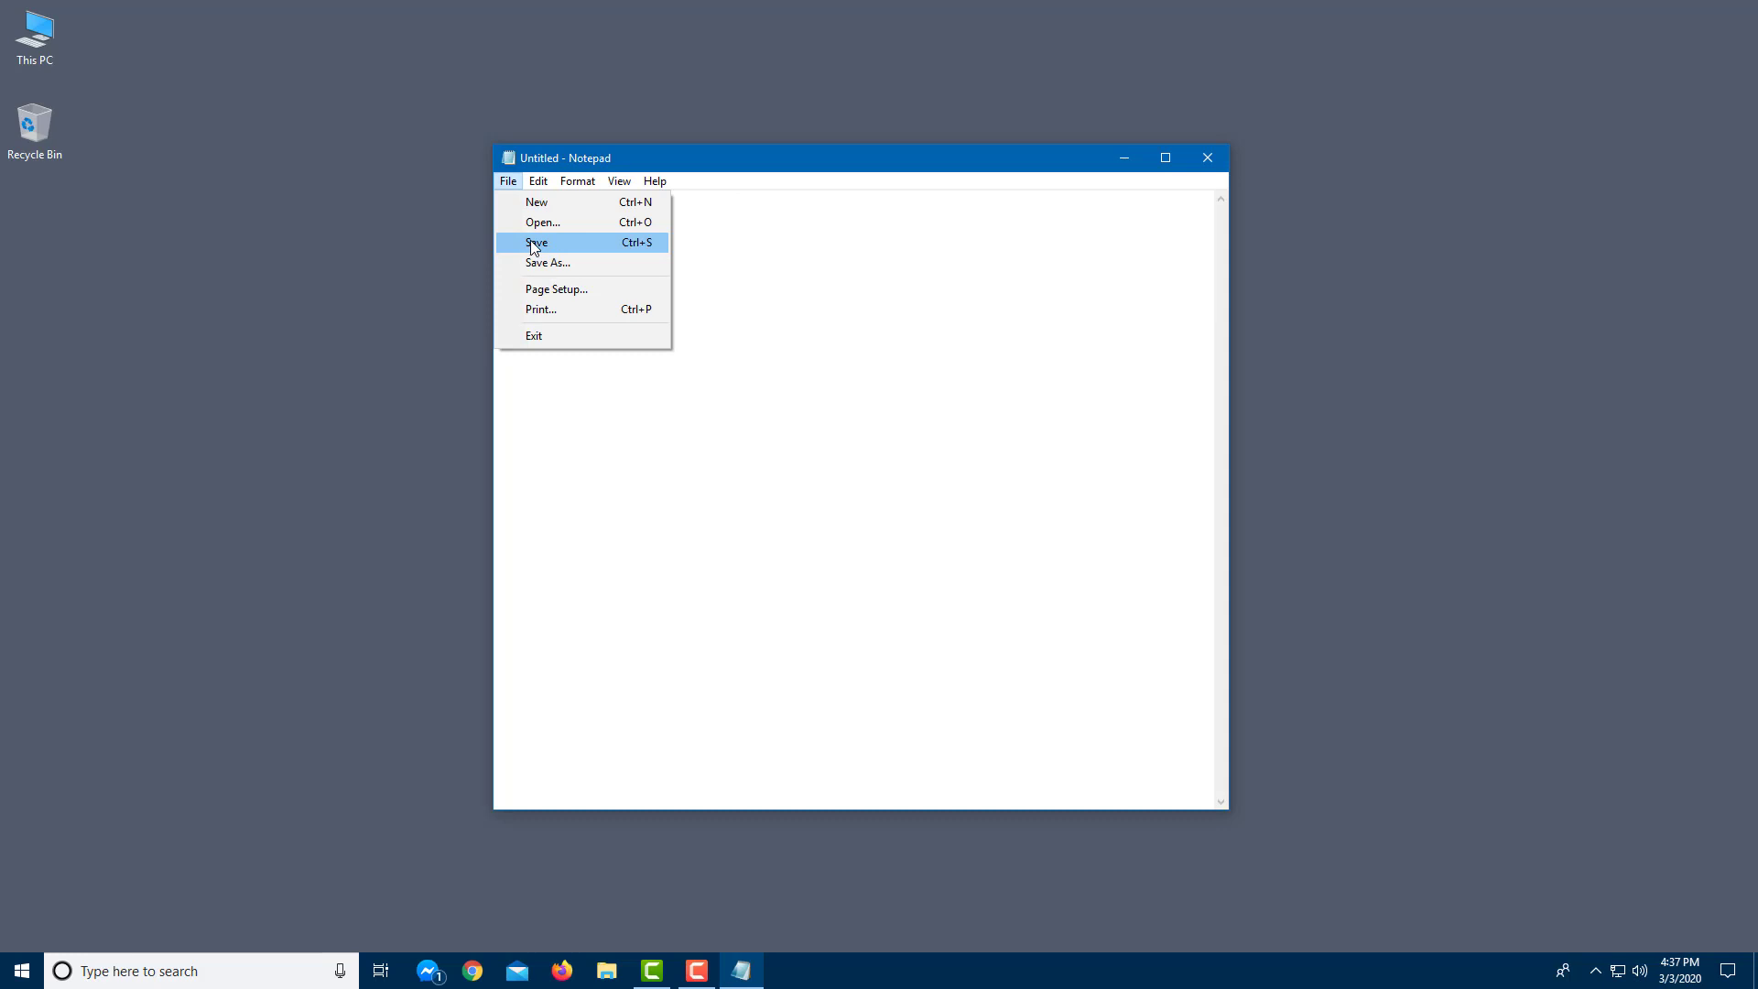
{"action": "left_click", "coordinate": [1117, 240]}
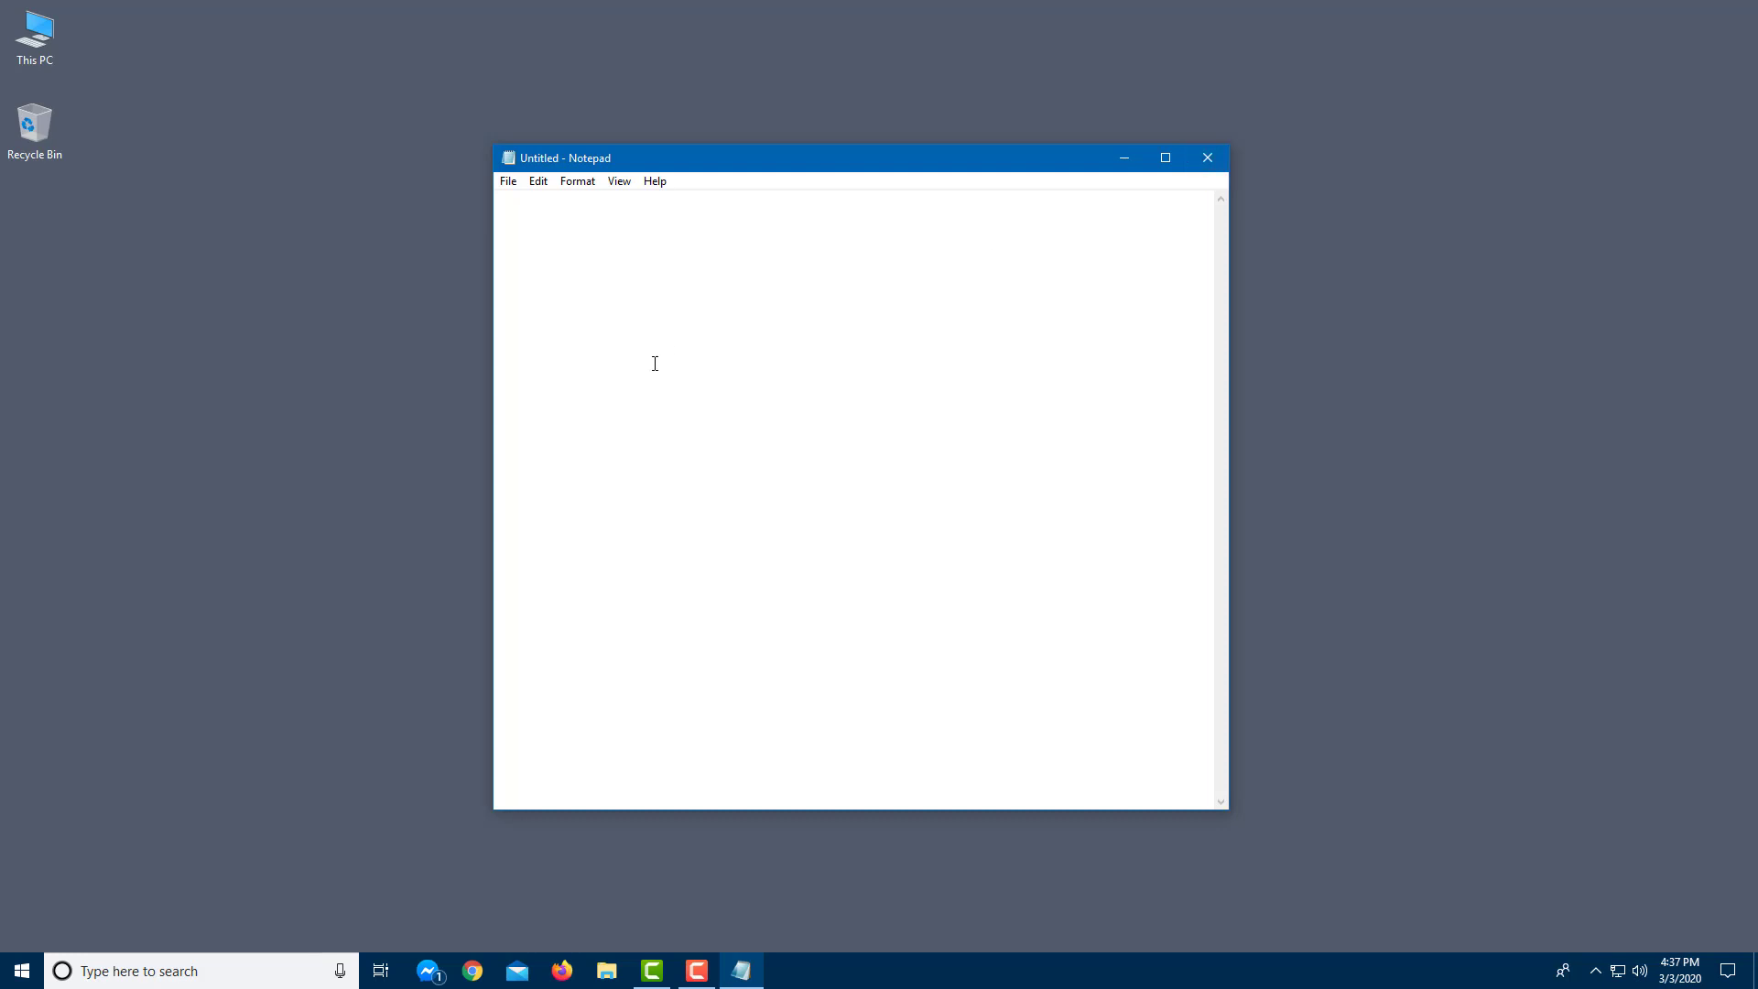
Step: Type 'sjdfhjshdfjk' into the blank document and glance at the File menu
{"action": "type", "text": "sjdfhjshdfjk"}
{"action": "left_click", "coordinate": [508, 181]}
{"action": "left_click", "coordinate": [797, 322]}
Step: Save the document to the Desktop under the file name 'save'
{"action": "key", "text": "ctrl+s"}
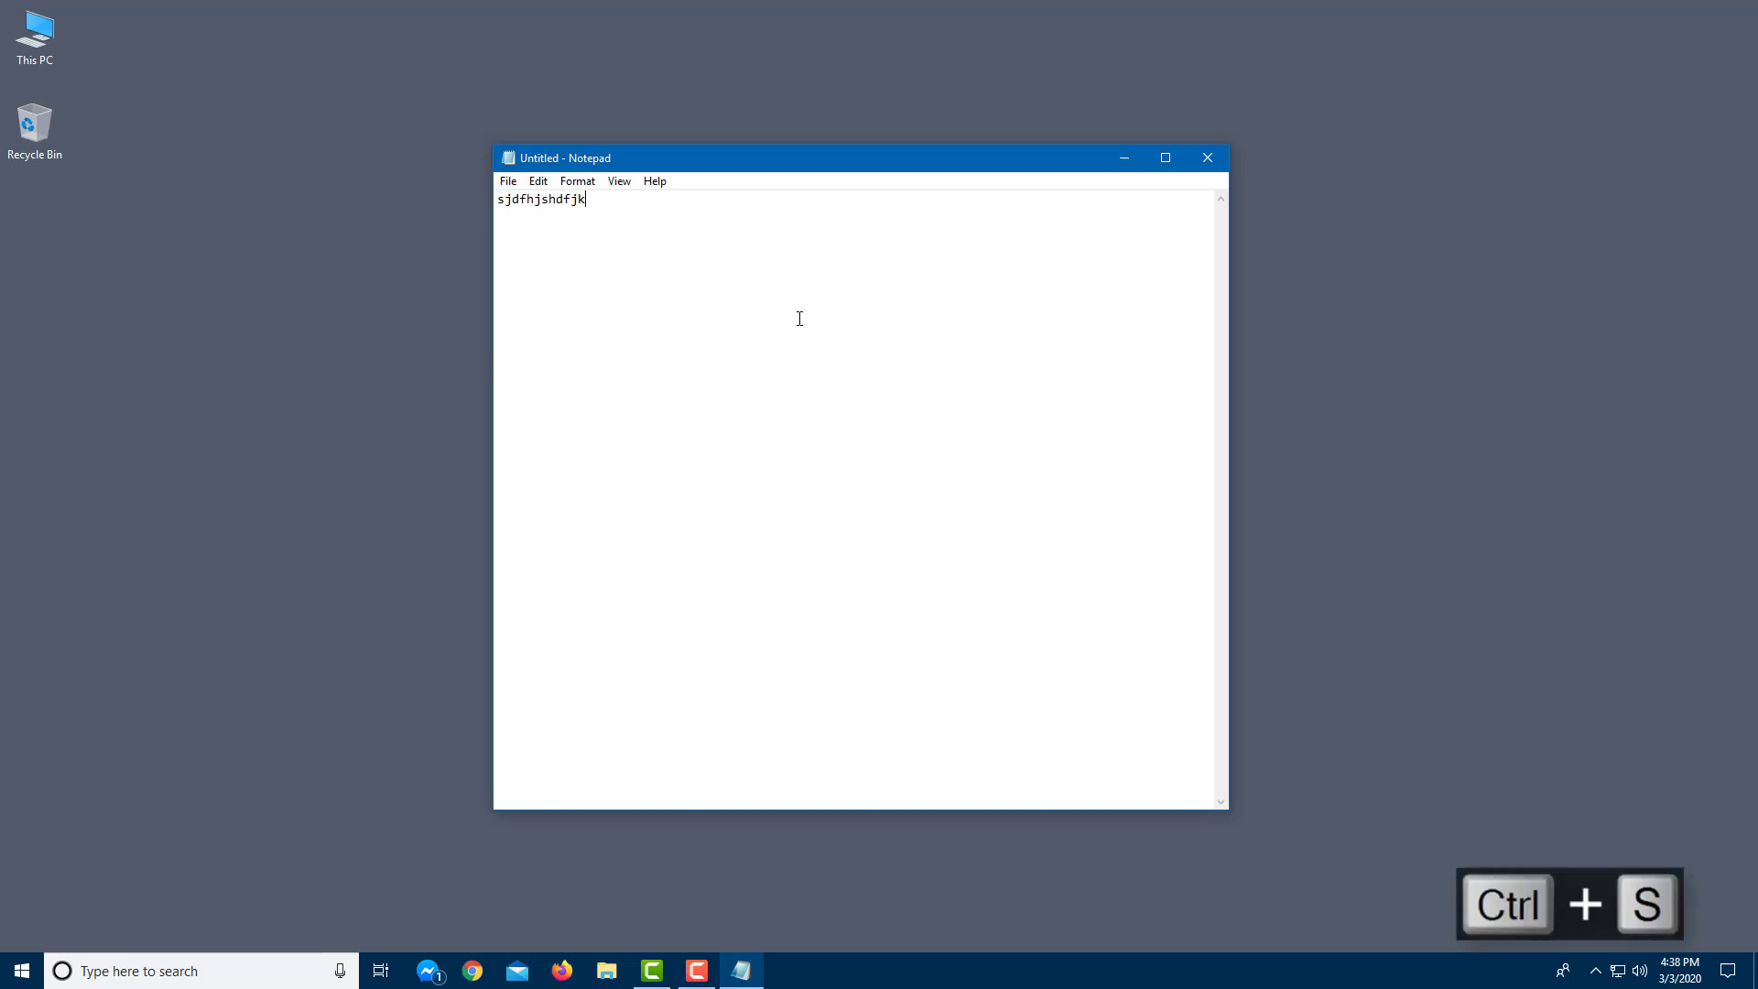
{"action": "scroll", "coordinate": [634, 399], "scroll_direction": "up", "scroll_amount": 5}
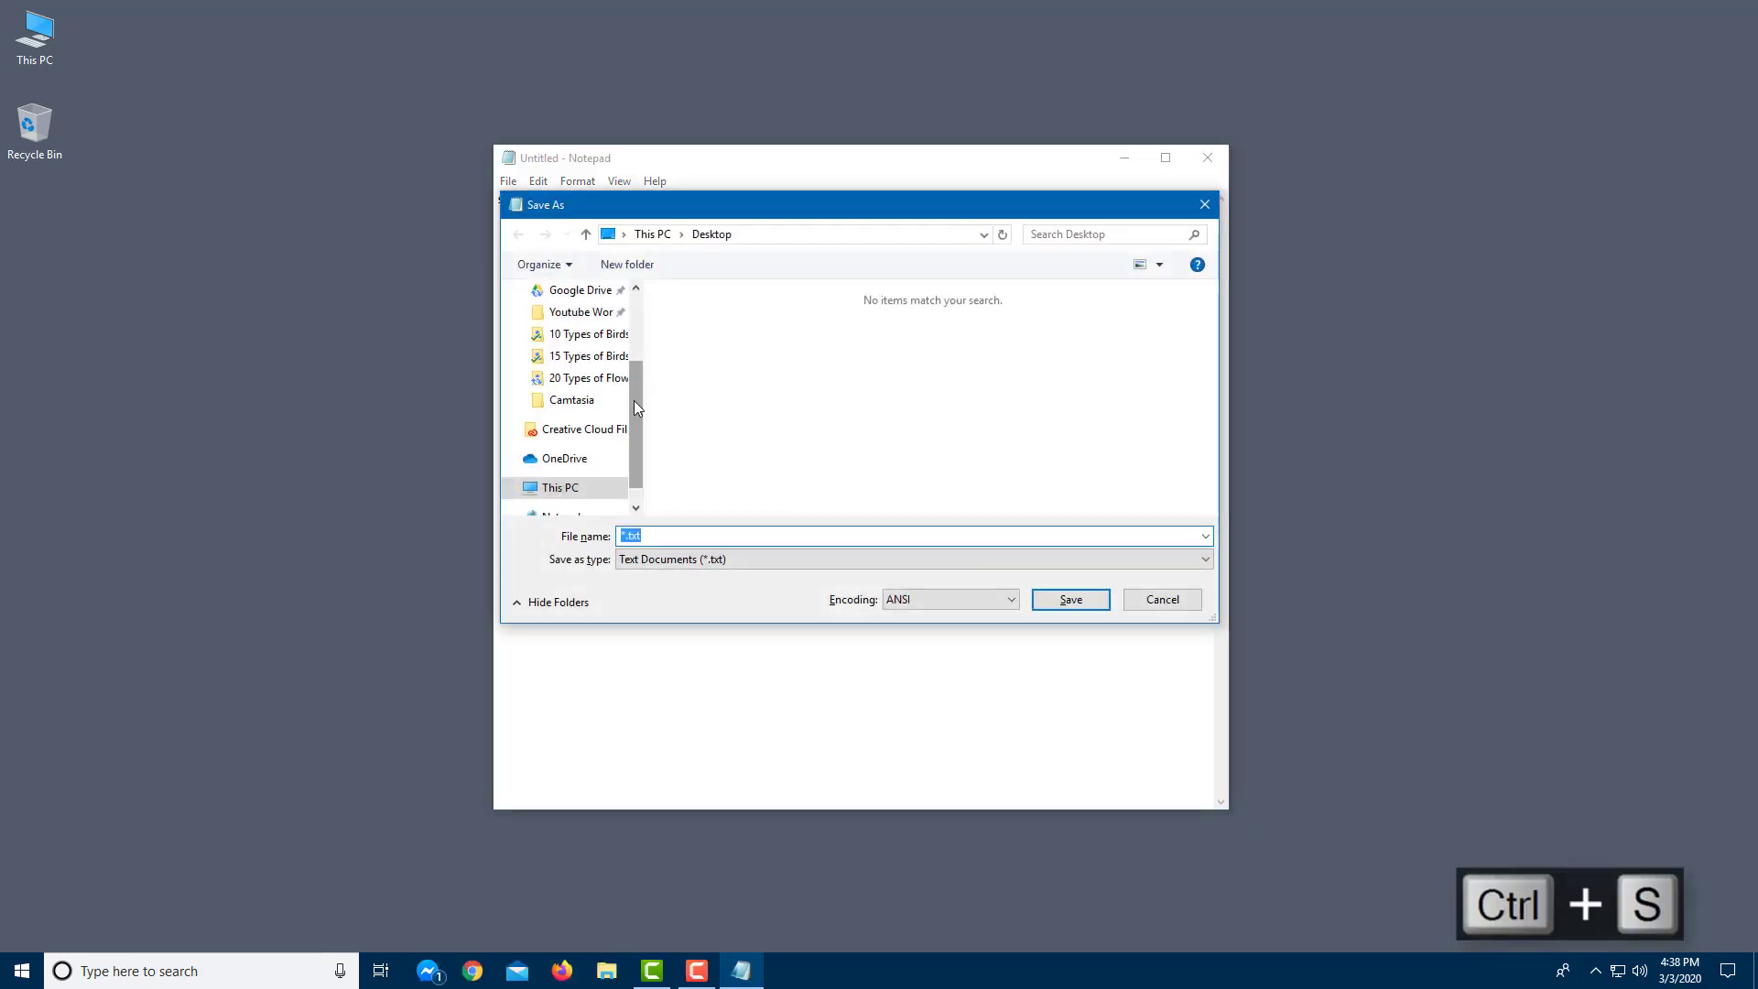
{"action": "left_click", "coordinate": [580, 335]}
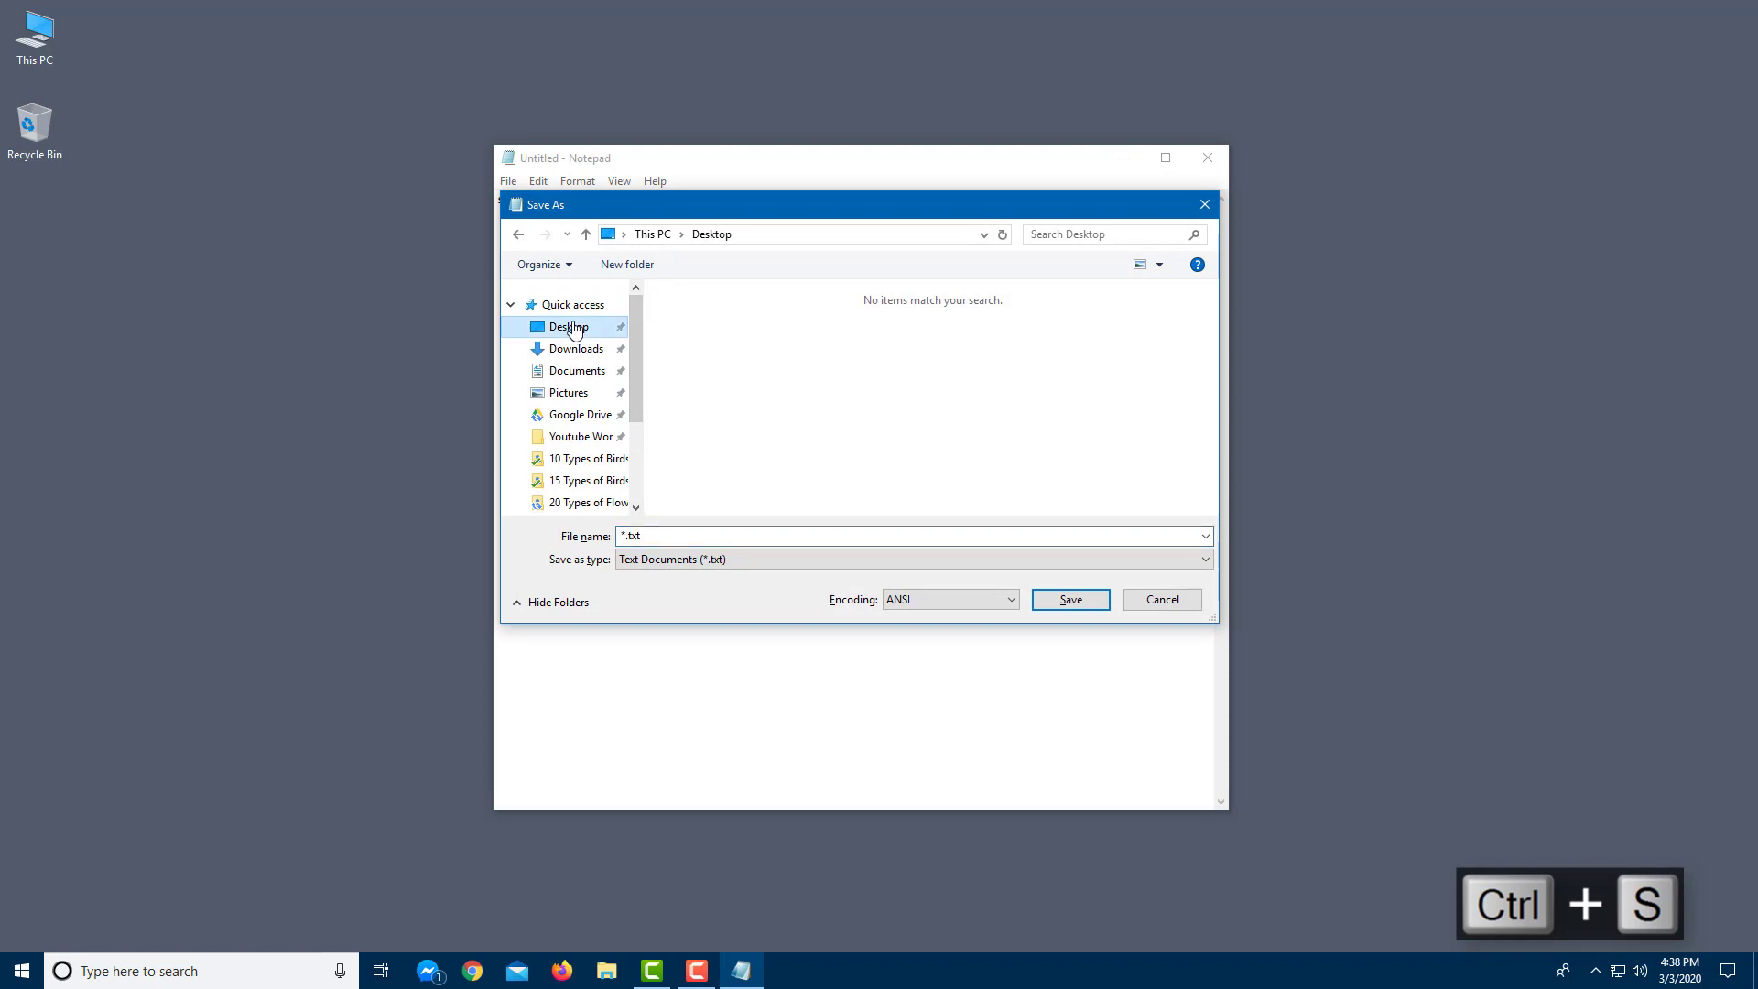
{"action": "left_click", "coordinate": [650, 536]}
{"action": "double_click", "coordinate": [651, 536]}
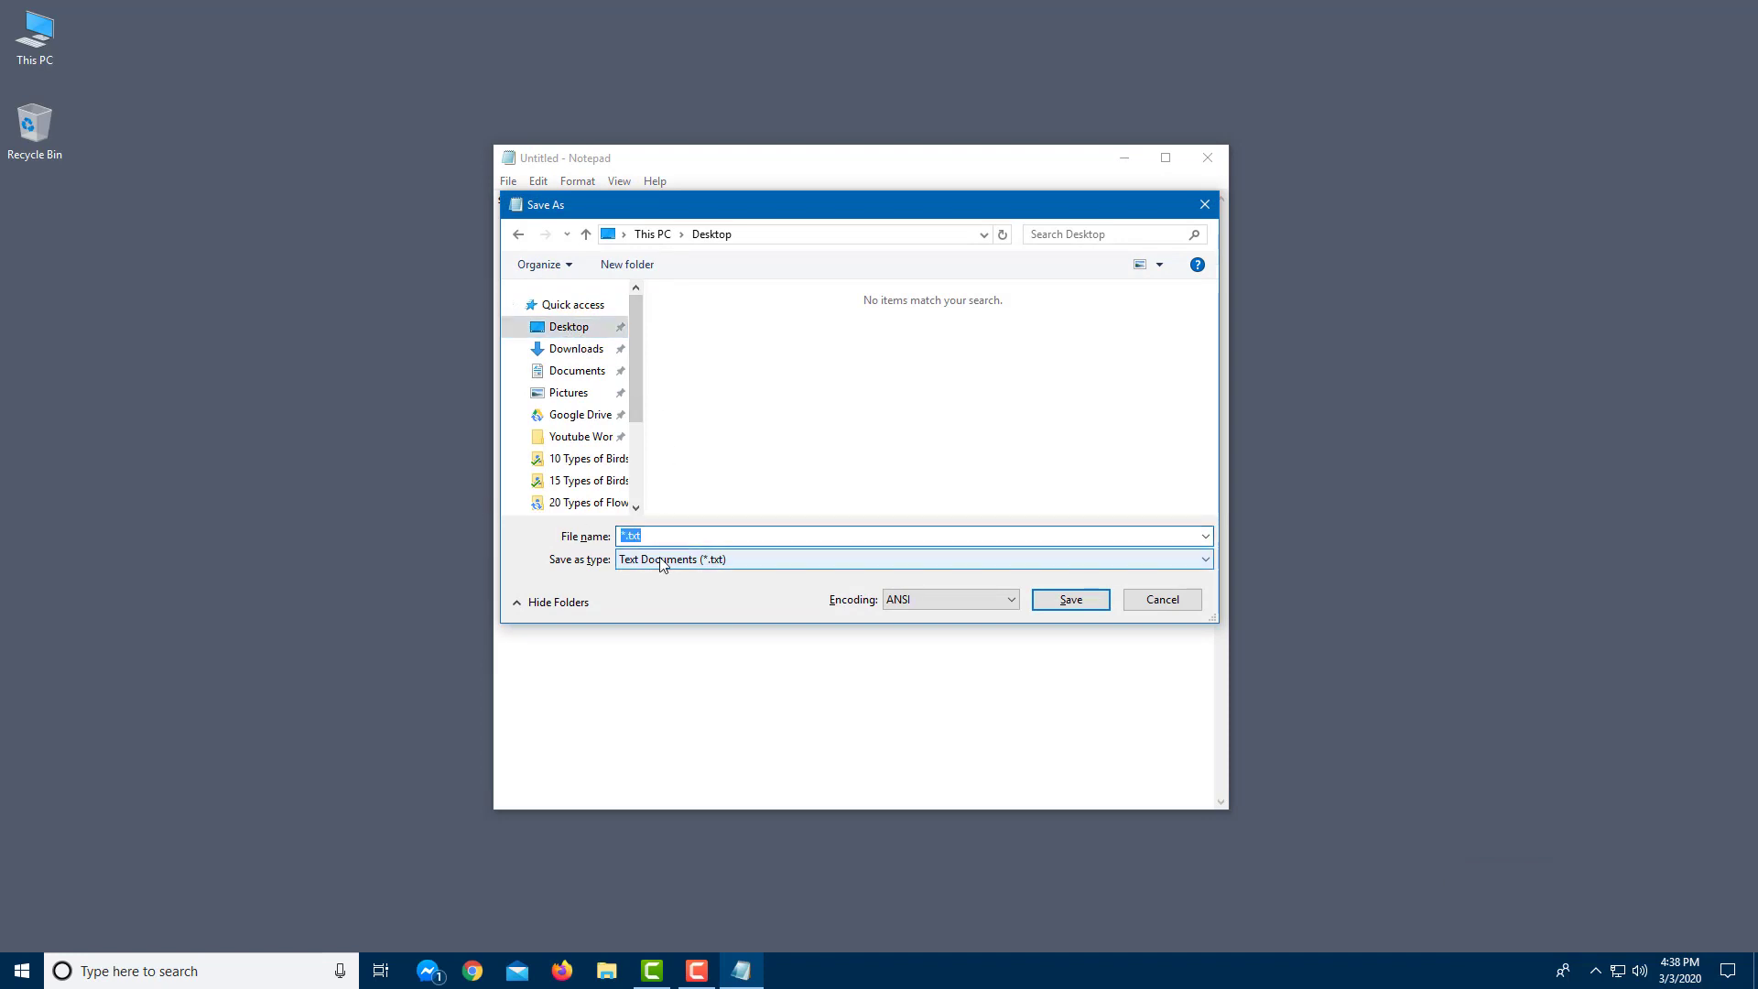
{"action": "type", "text": "save"}
{"action": "left_click", "coordinate": [1069, 601]}
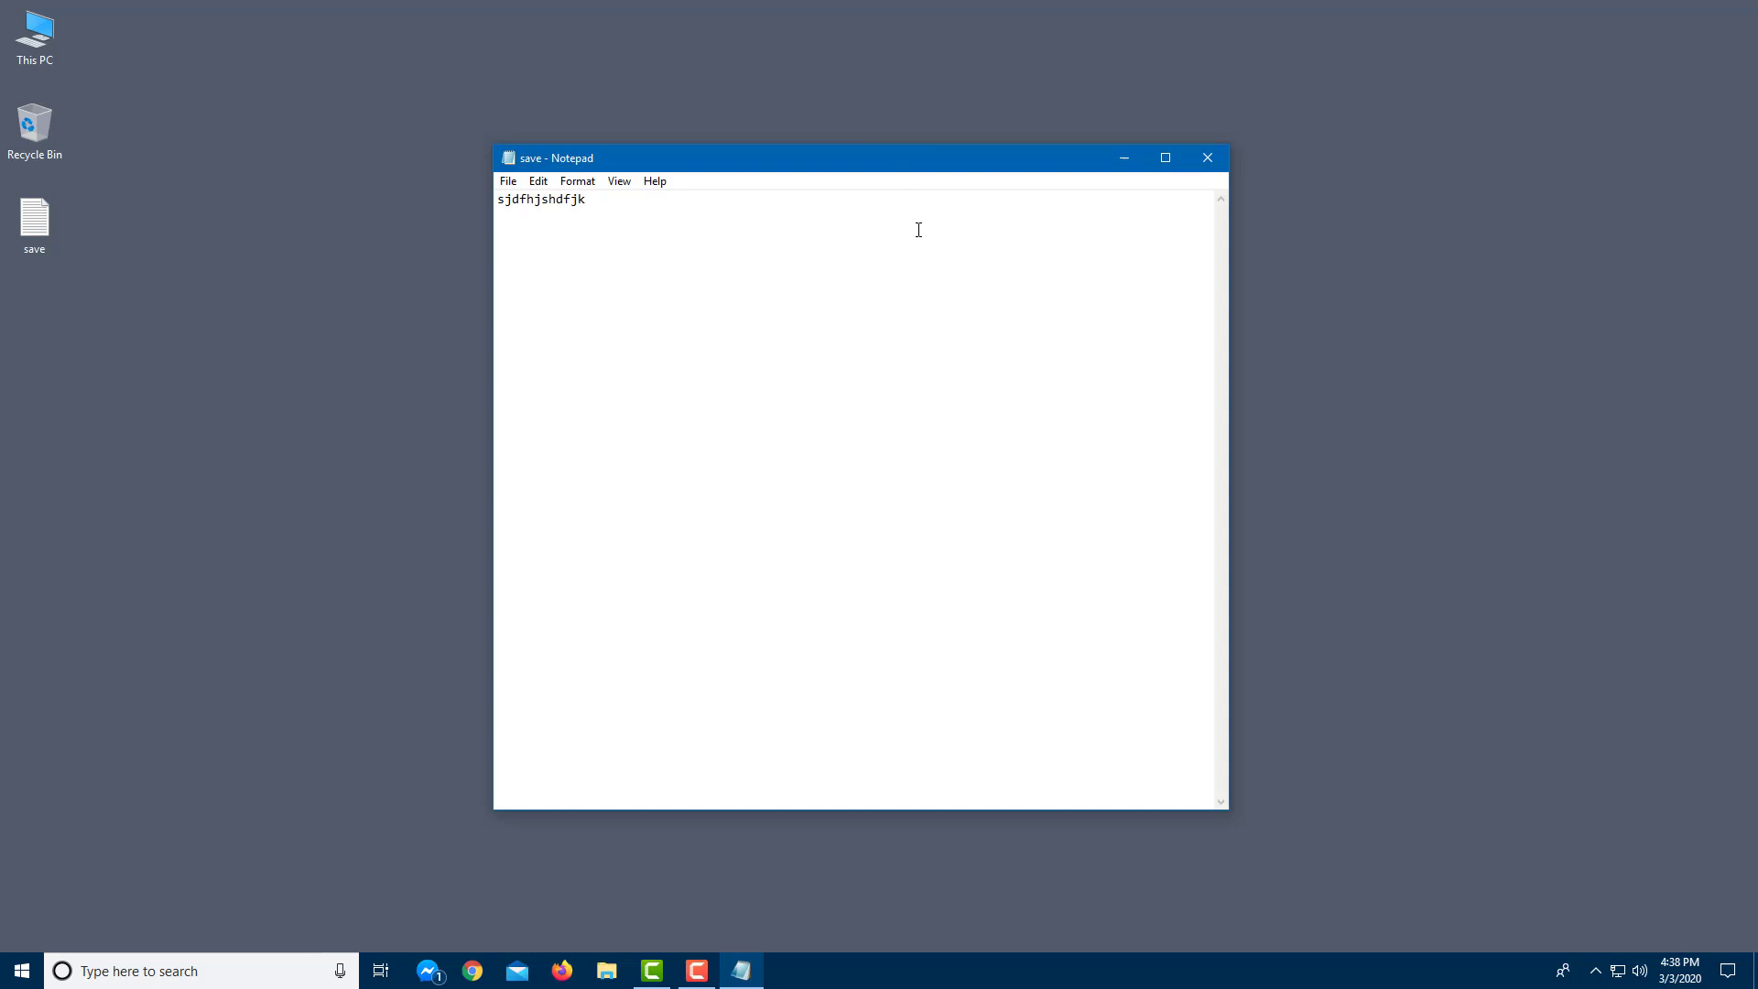
Step: Close the saved Notepad file and launch a new Notepad window from Start
{"action": "key", "text": "alt+F4"}
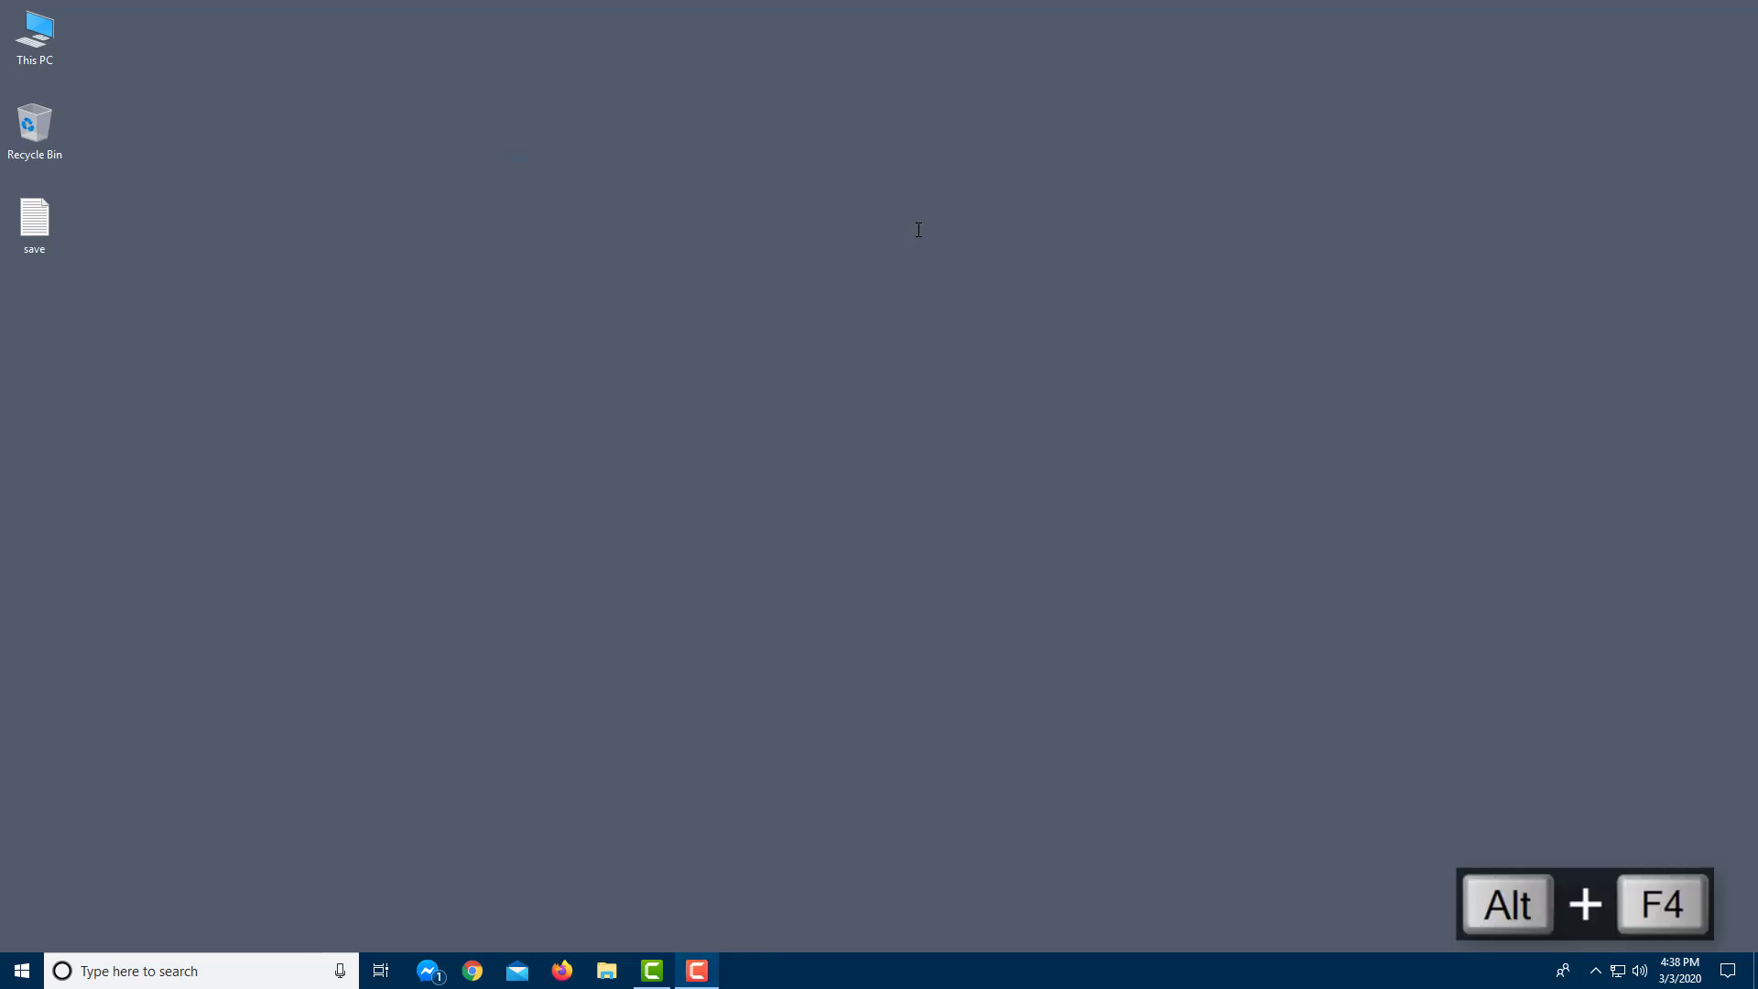
{"action": "key", "text": "super"}
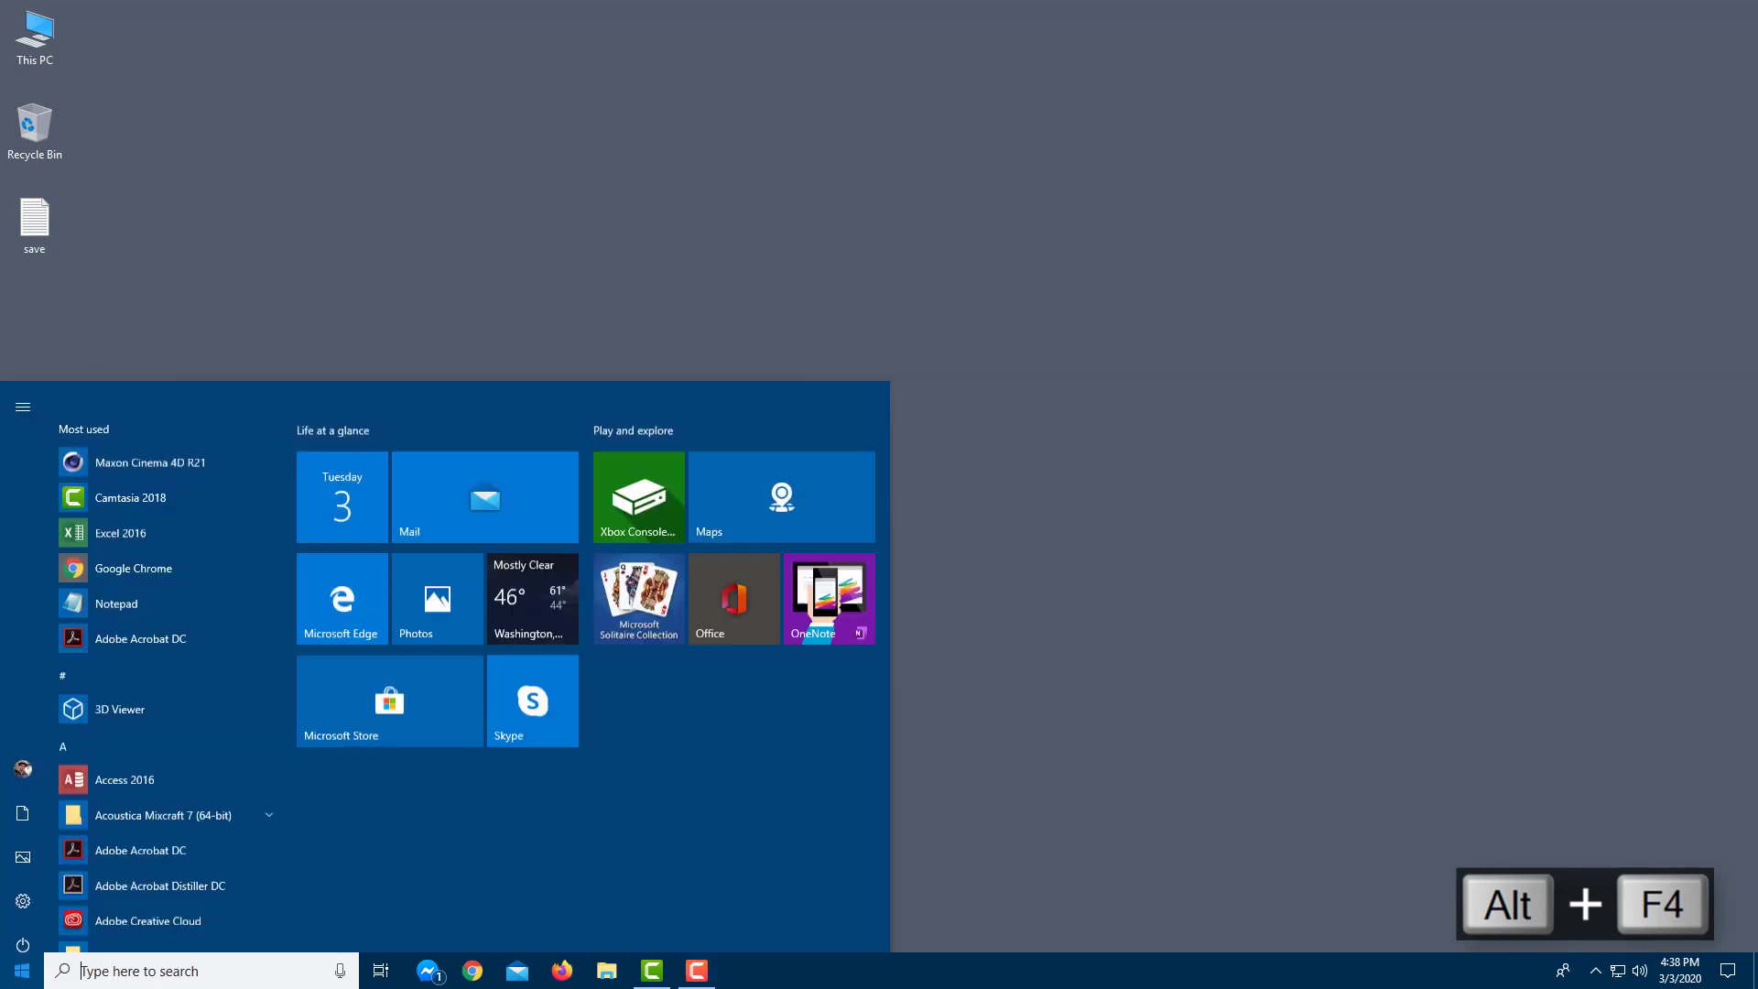
{"action": "left_click", "coordinate": [151, 558]}
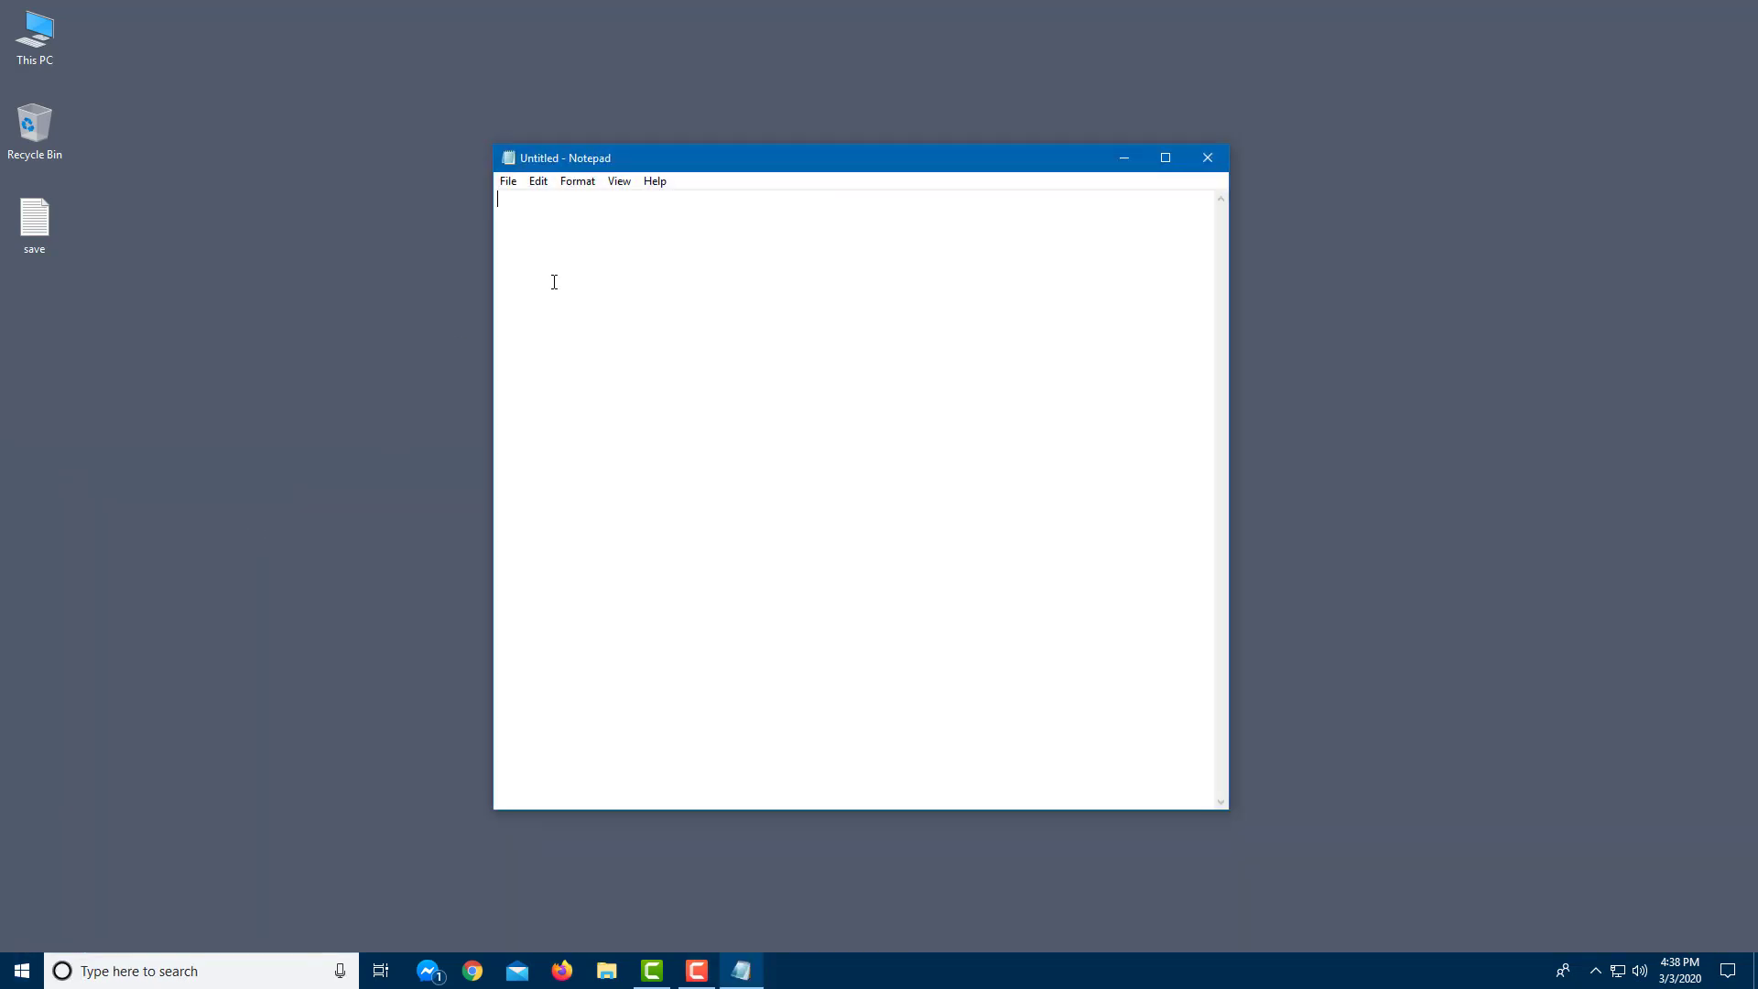
Step: Browse the File, Edit, View and Help menus, then dismiss them
{"action": "left_click", "coordinate": [508, 180]}
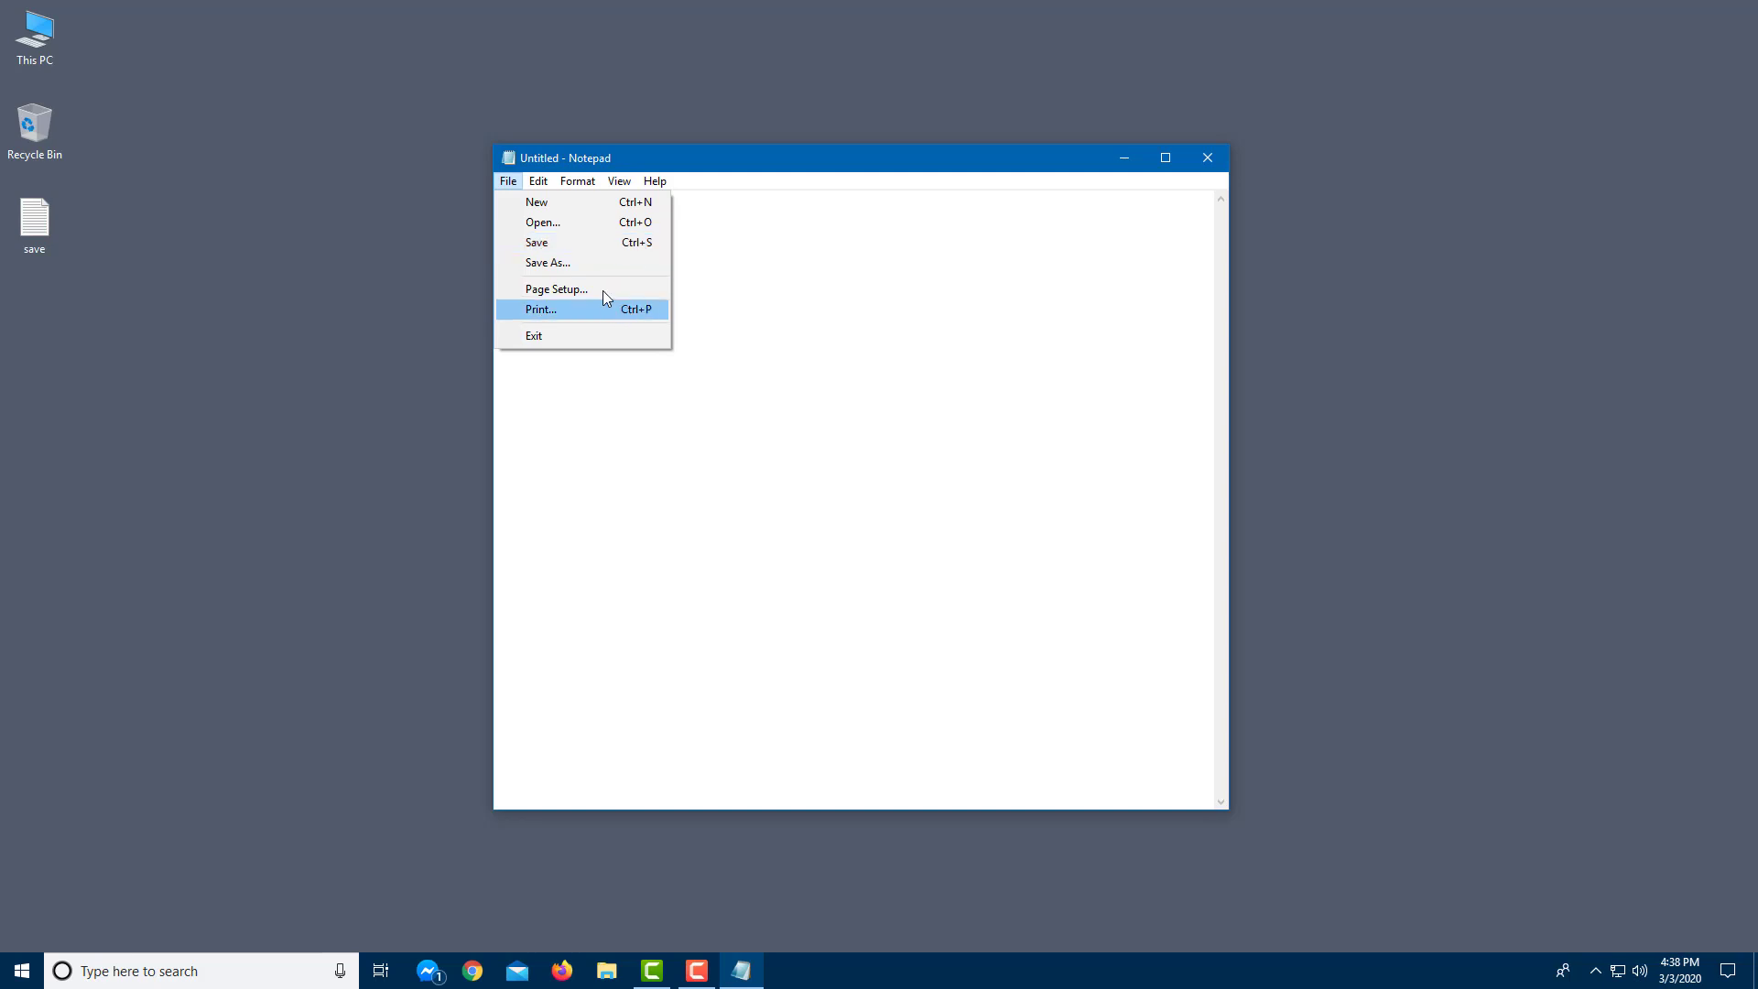
{"action": "mouse_move", "coordinate": [540, 183]}
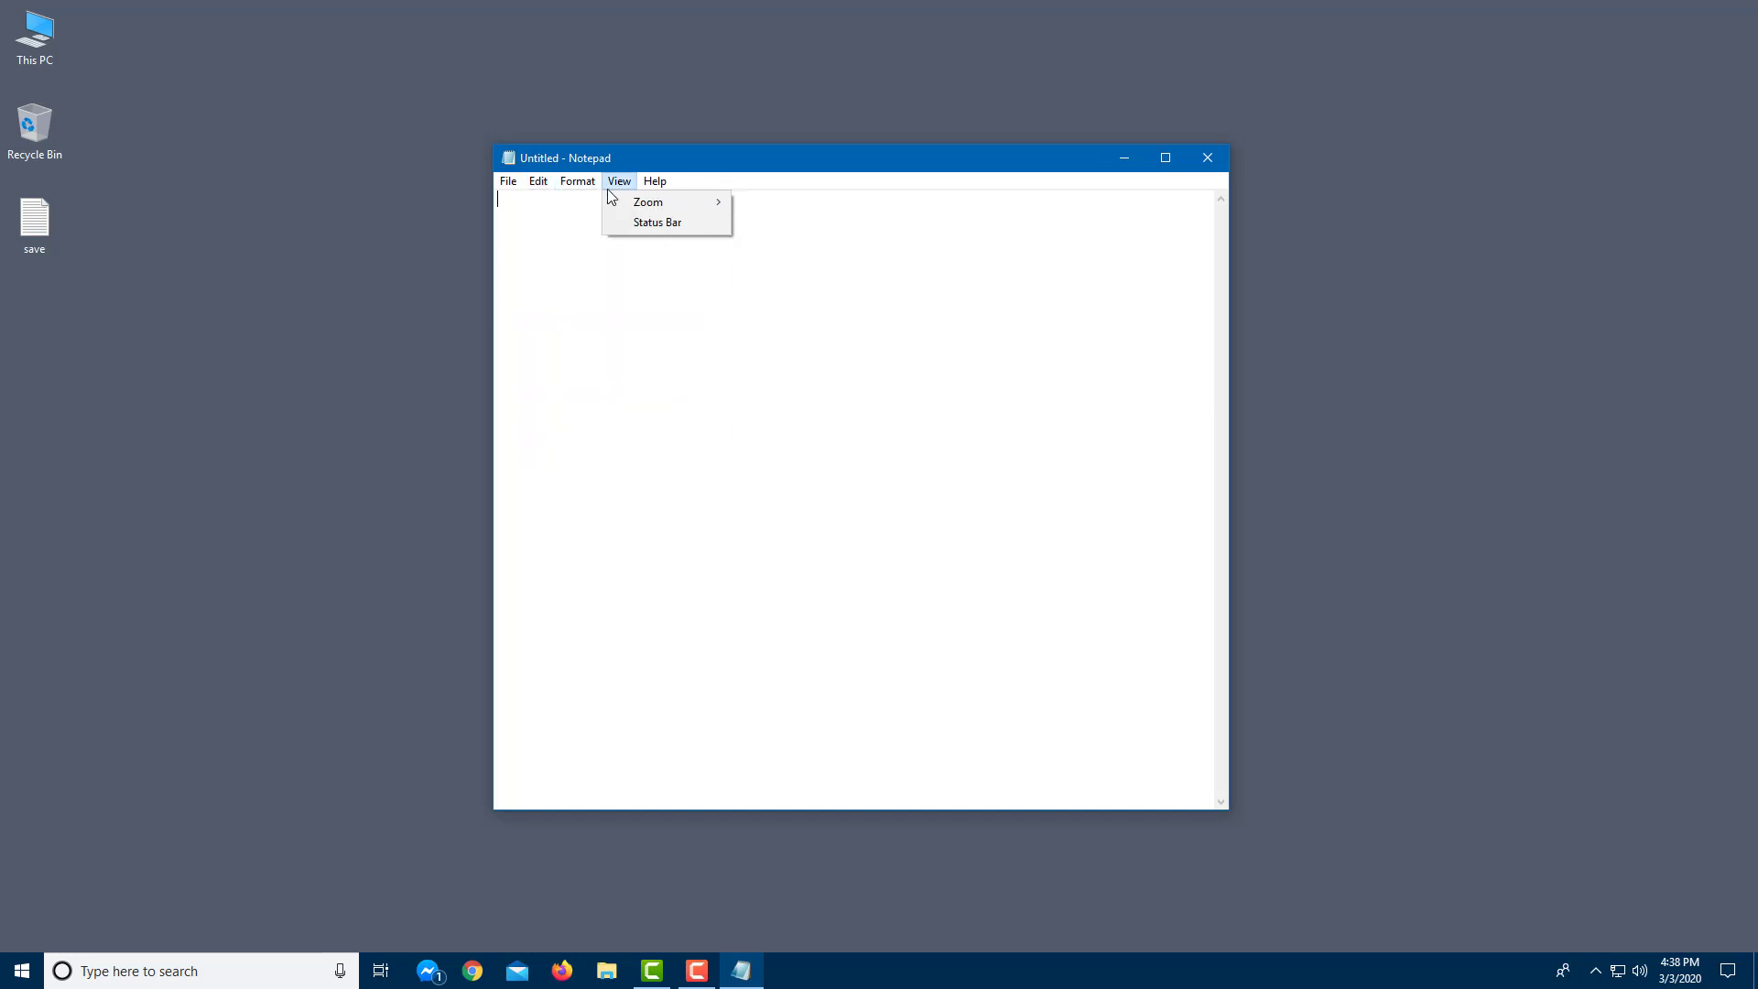
{"action": "left_click", "coordinate": [857, 327]}
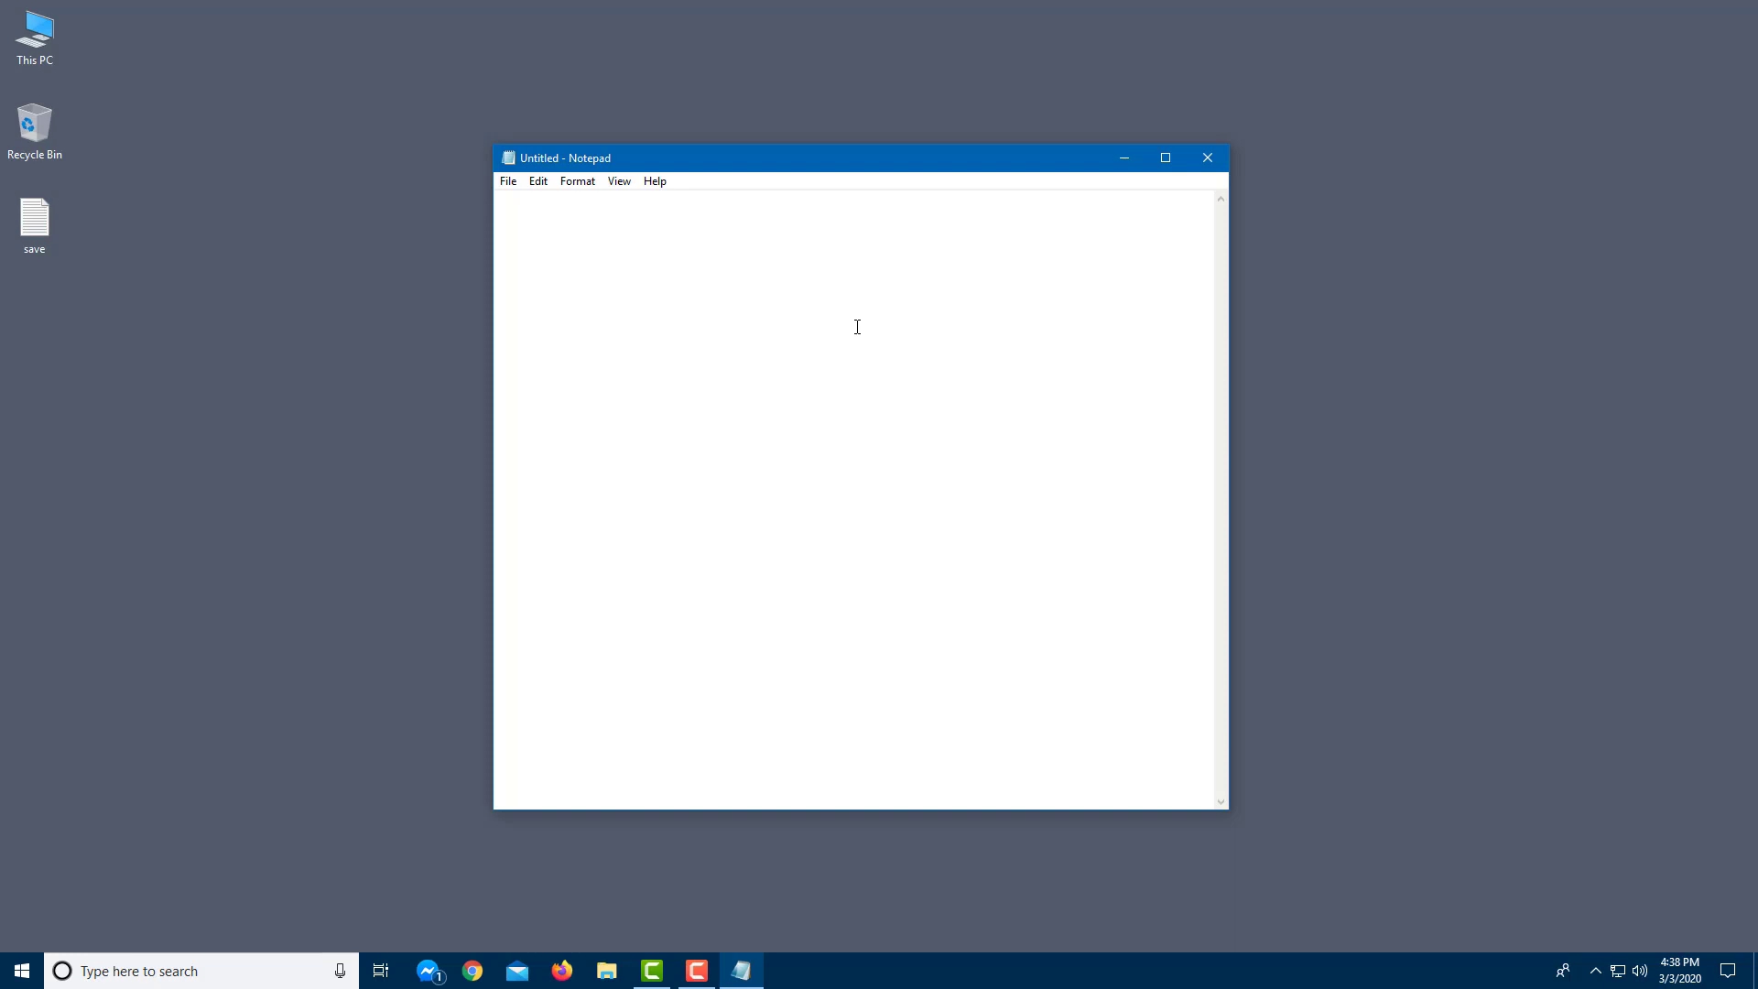
Step: Type the line 'This is a sentence.', fixing the typos along the way
{"action": "type", "text": "This is a sentence."}
Step: Copy 'This is a sentence.' and paste the copy on a new line below
{"action": "left_click_drag", "start_coordinate": [774, 220], "coordinate": [174, 225]}
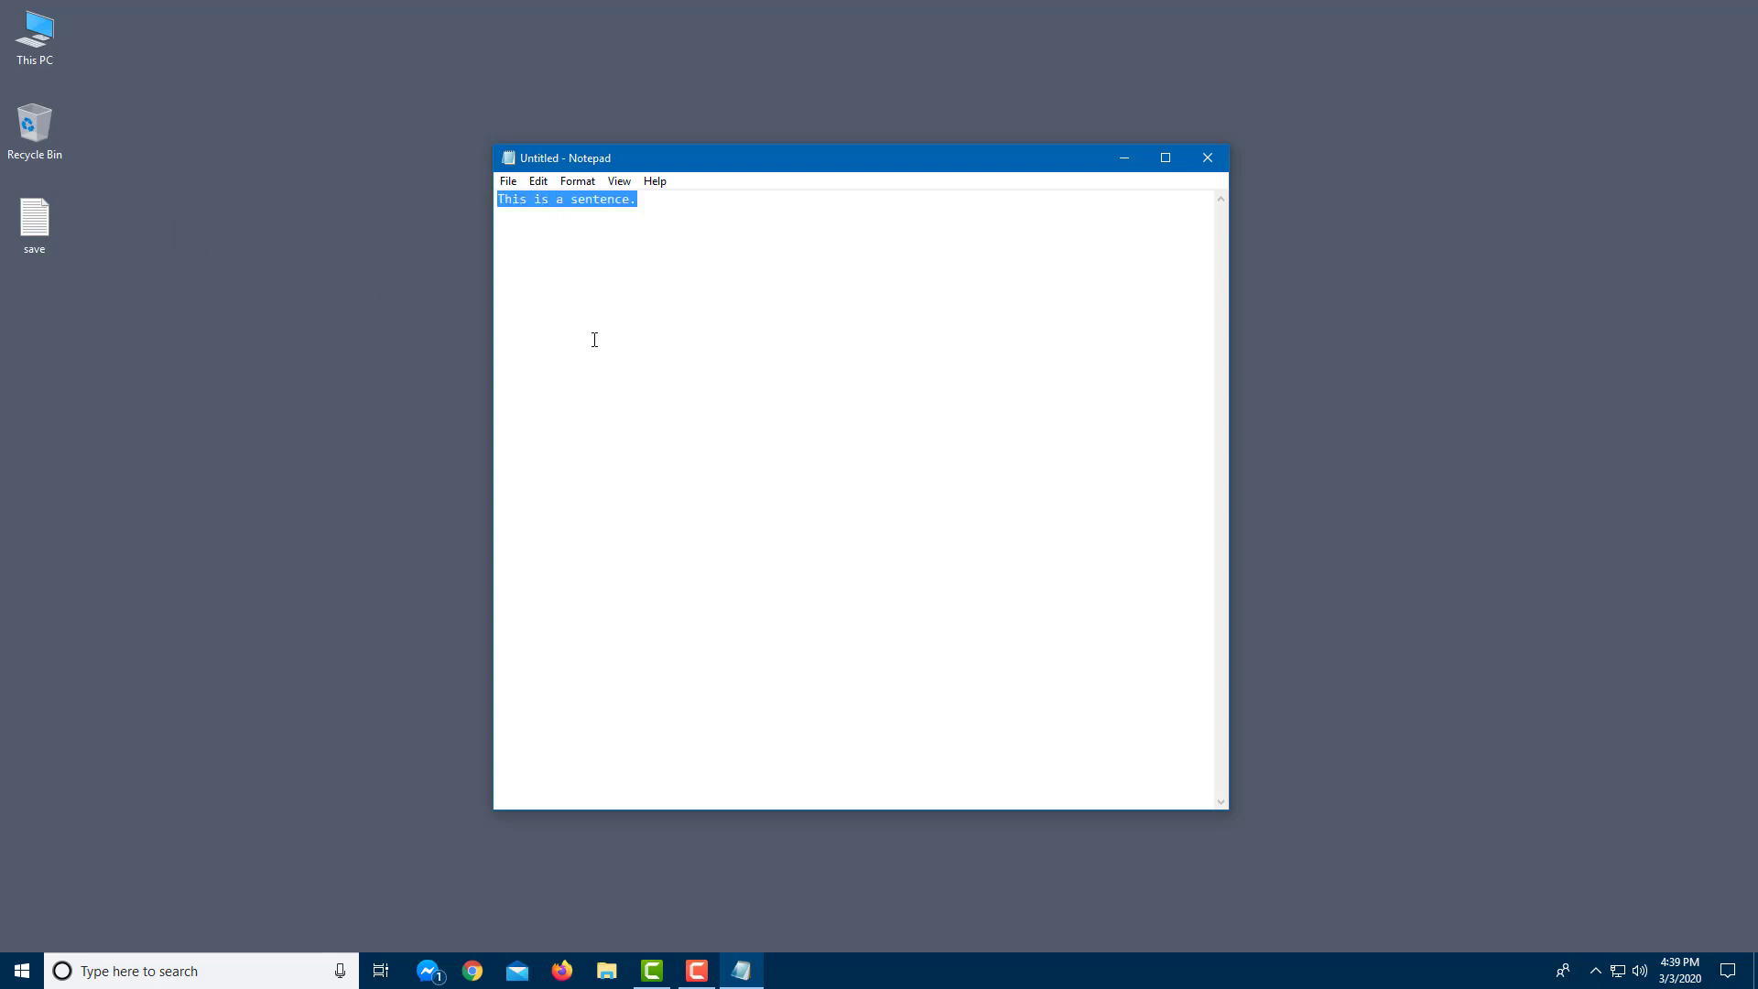
{"action": "left_click_drag", "start_coordinate": [669, 380], "coordinate": [236, 133]}
{"action": "key", "text": "ctrl+c"}
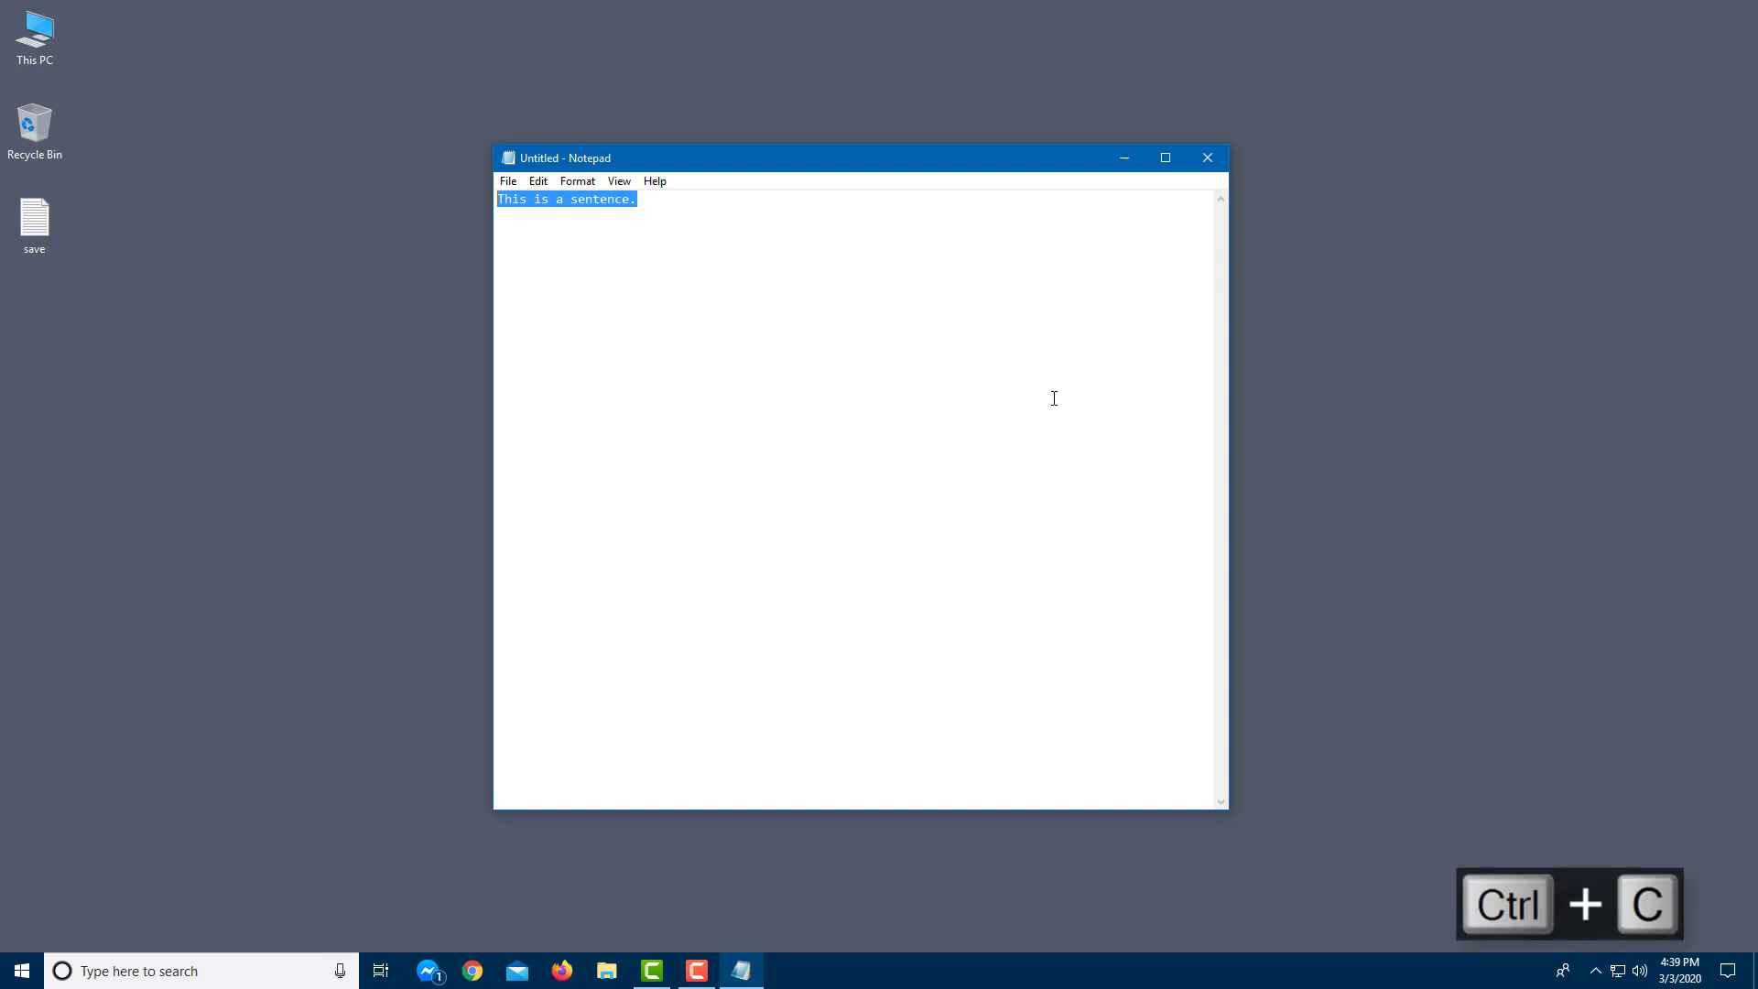
{"action": "left_click", "coordinate": [994, 239]}
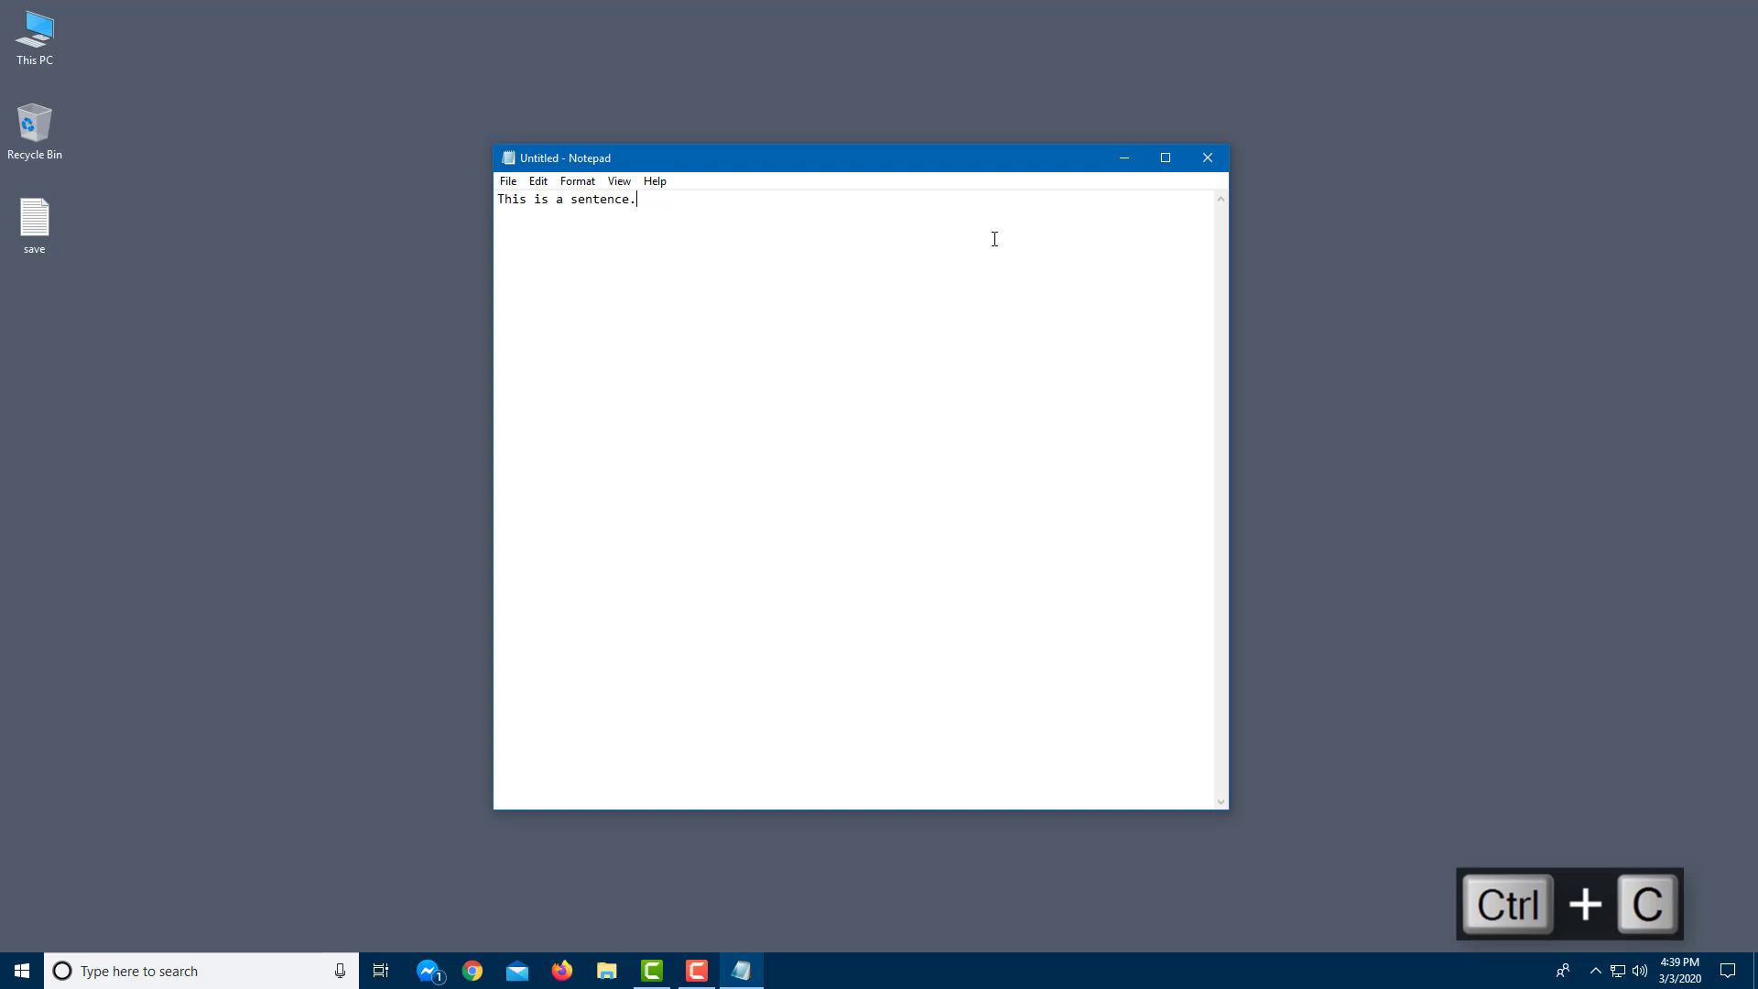
{"action": "key", "text": "Return"}
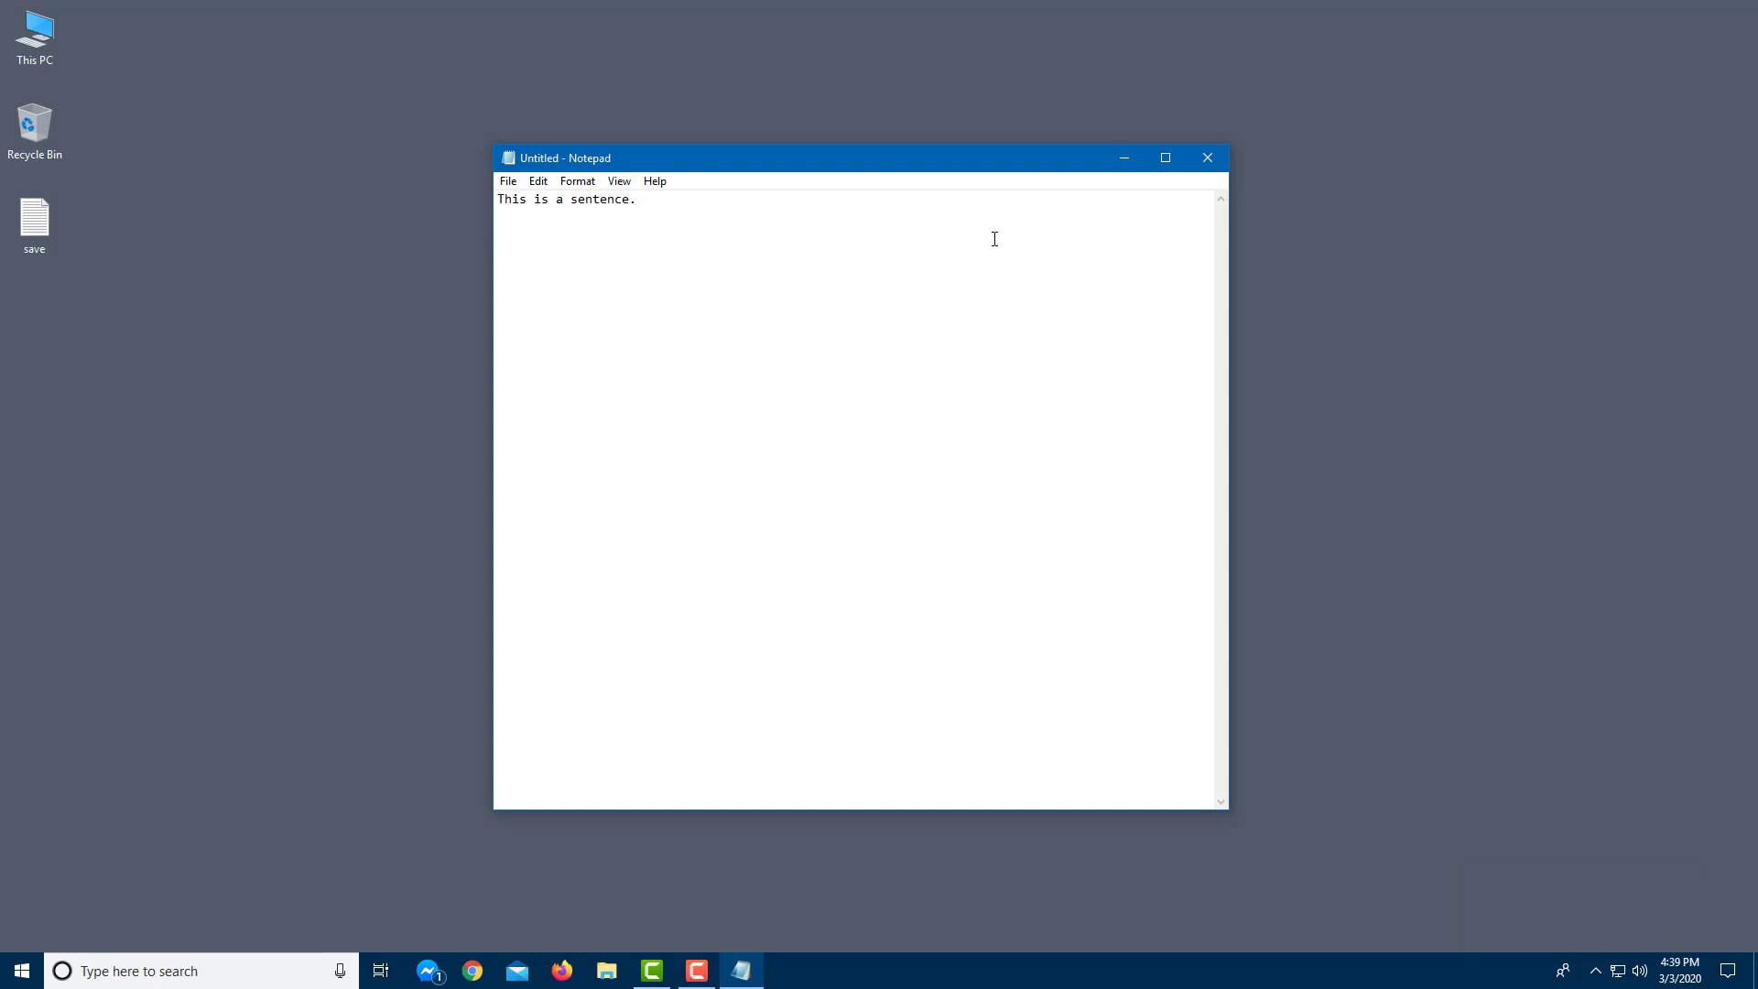
{"action": "key", "text": "ctrl+v"}
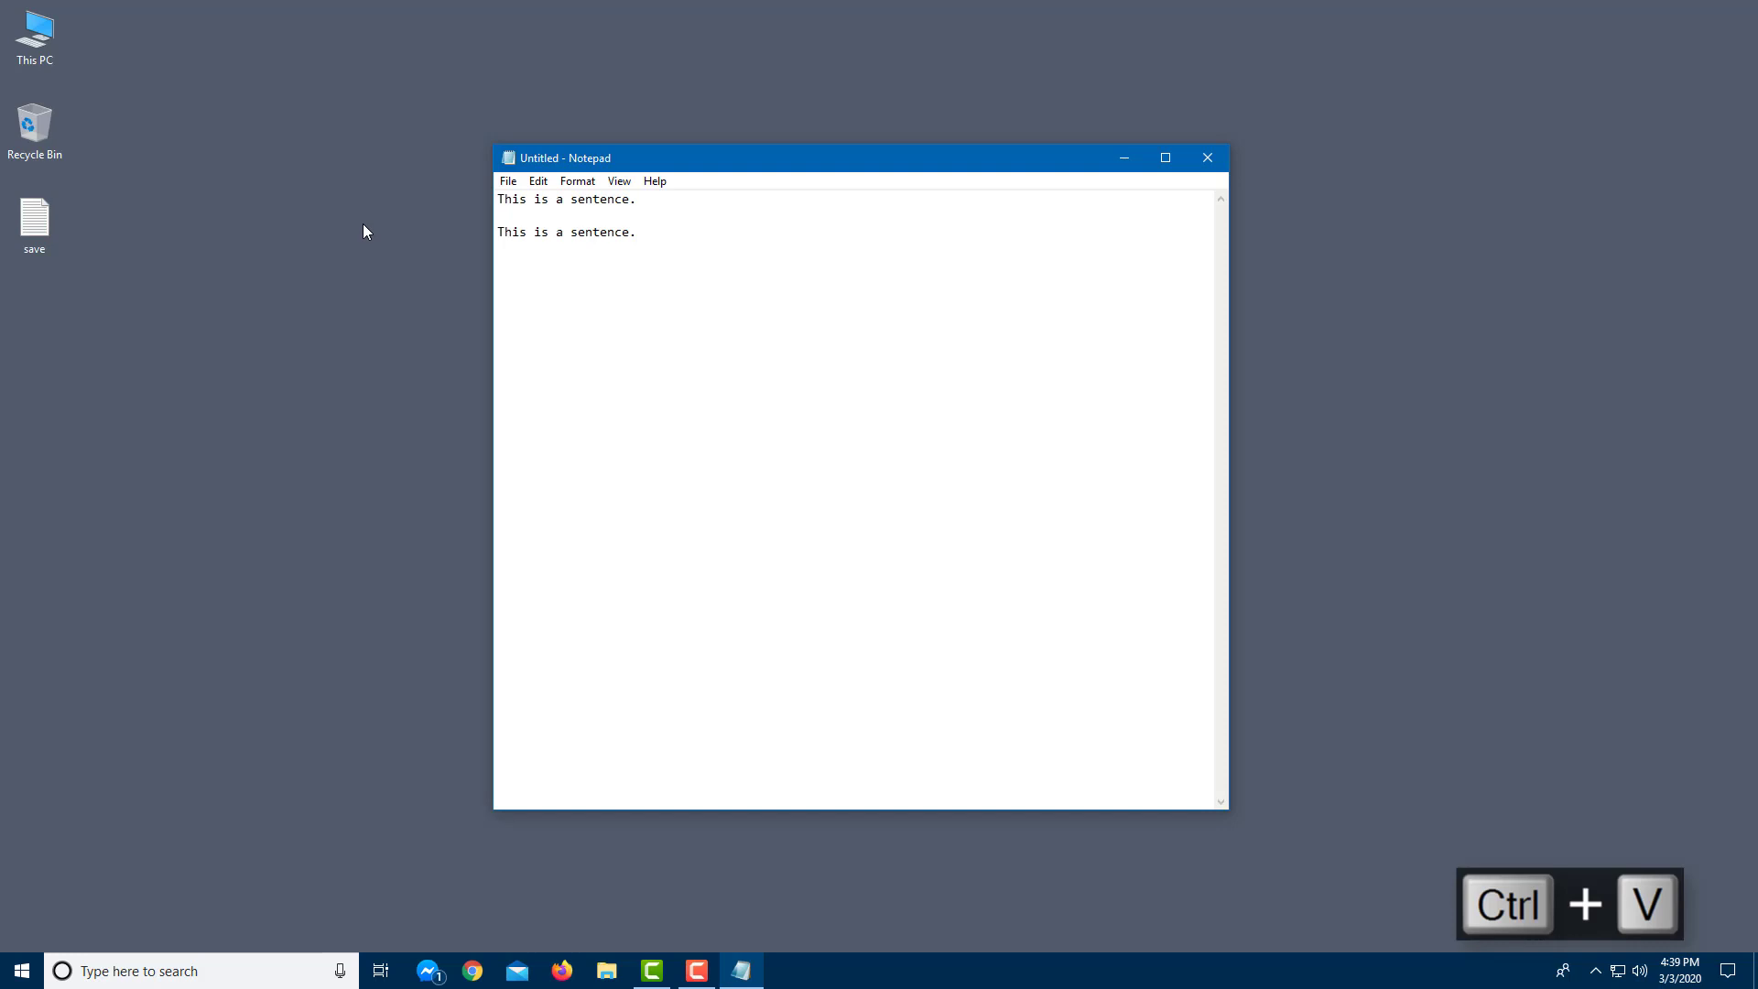
Step: Search the Start menu for 'word' and launch Word 2016 from the best match
{"action": "left_click", "coordinate": [21, 968]}
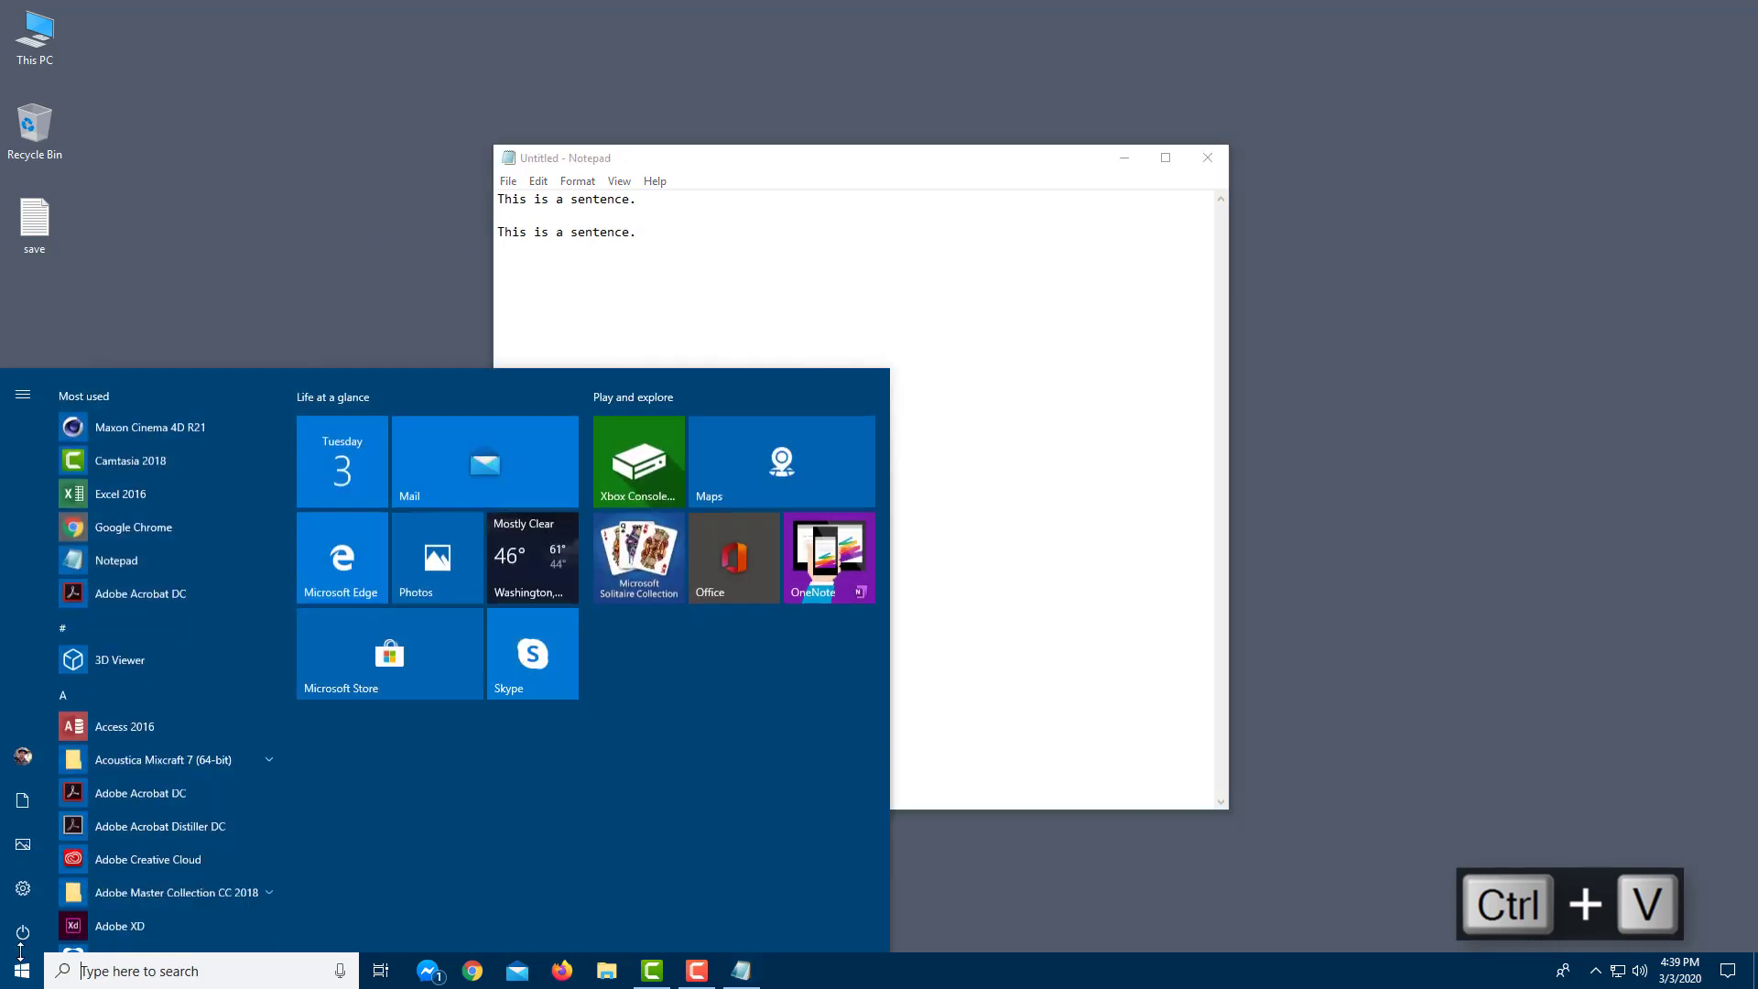
{"action": "scroll", "coordinate": [171, 559], "scroll_direction": "down", "scroll_amount": 5}
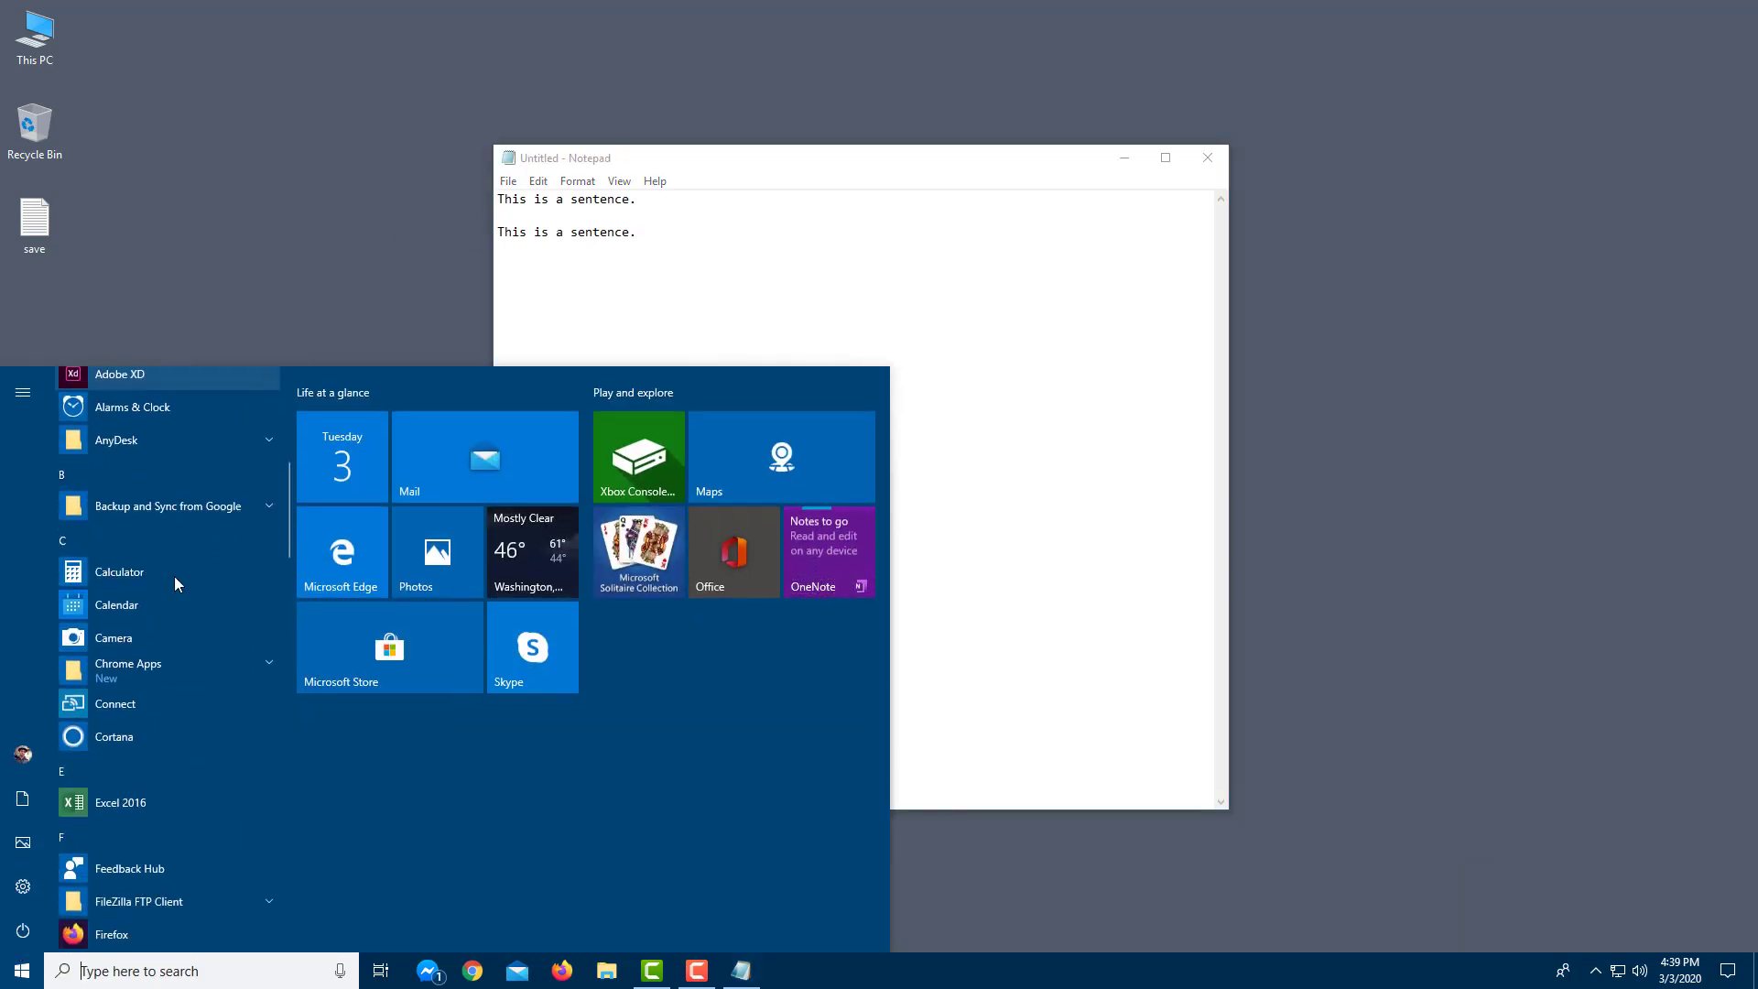
{"action": "scroll", "coordinate": [174, 576], "scroll_direction": "down", "scroll_amount": 10}
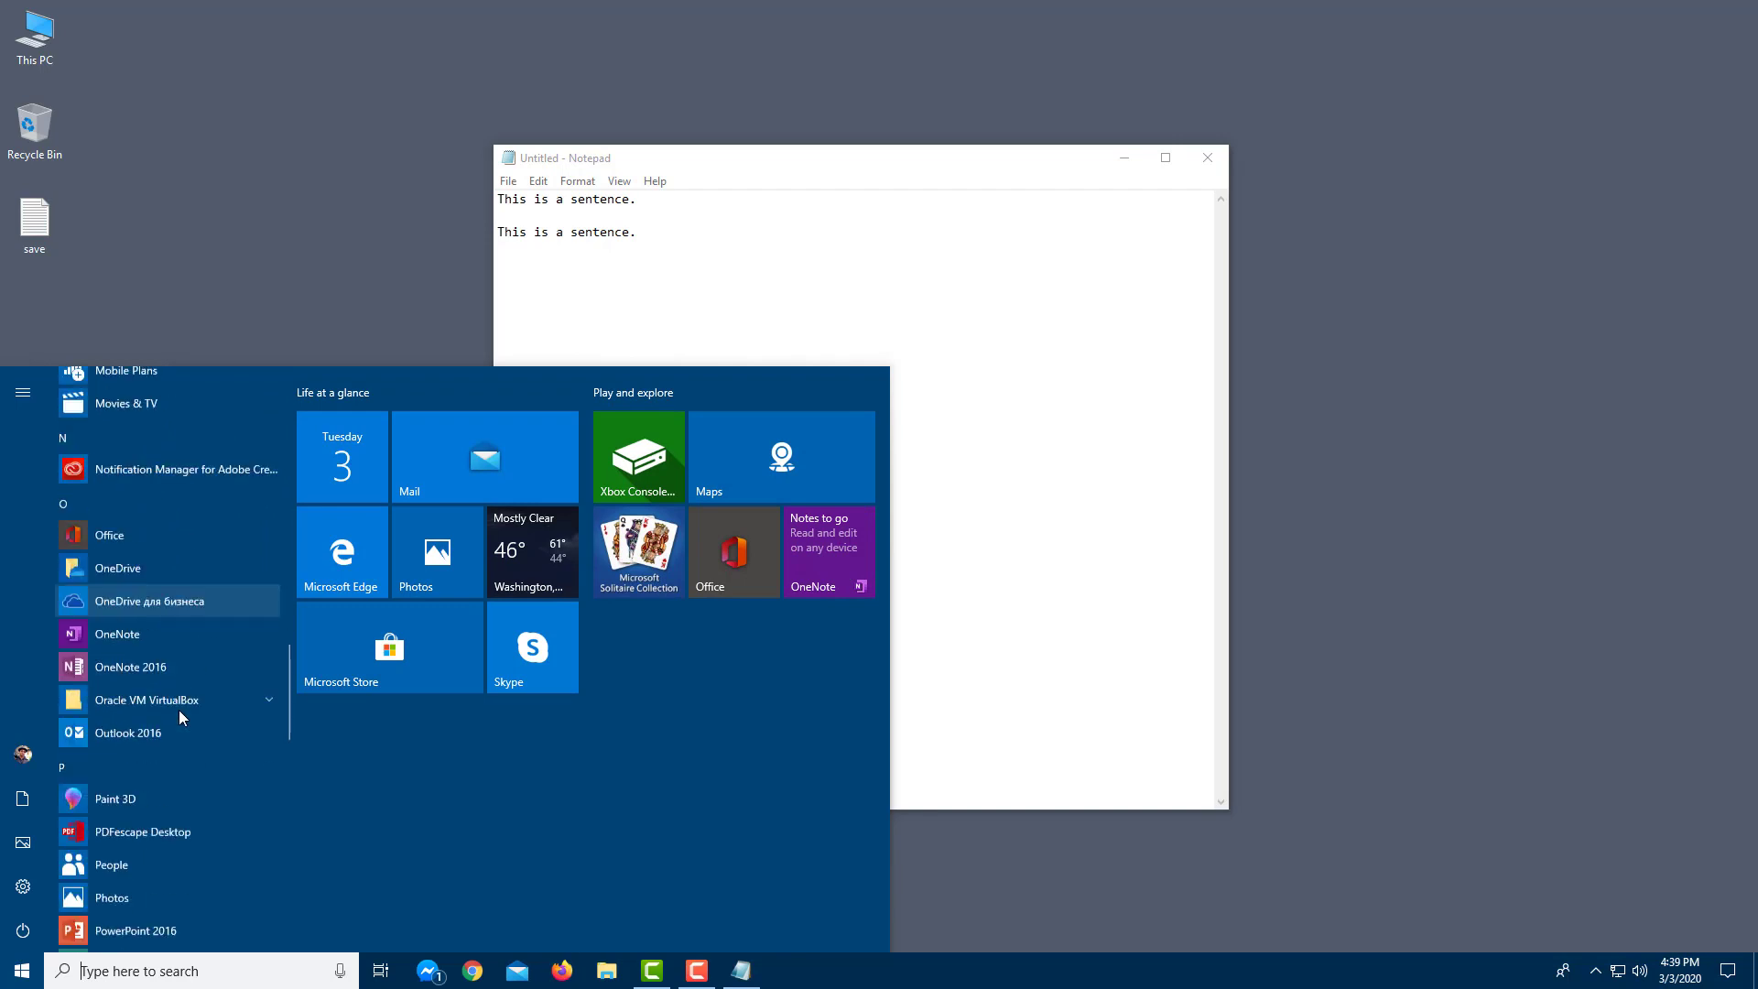
{"action": "left_click", "coordinate": [175, 970]}
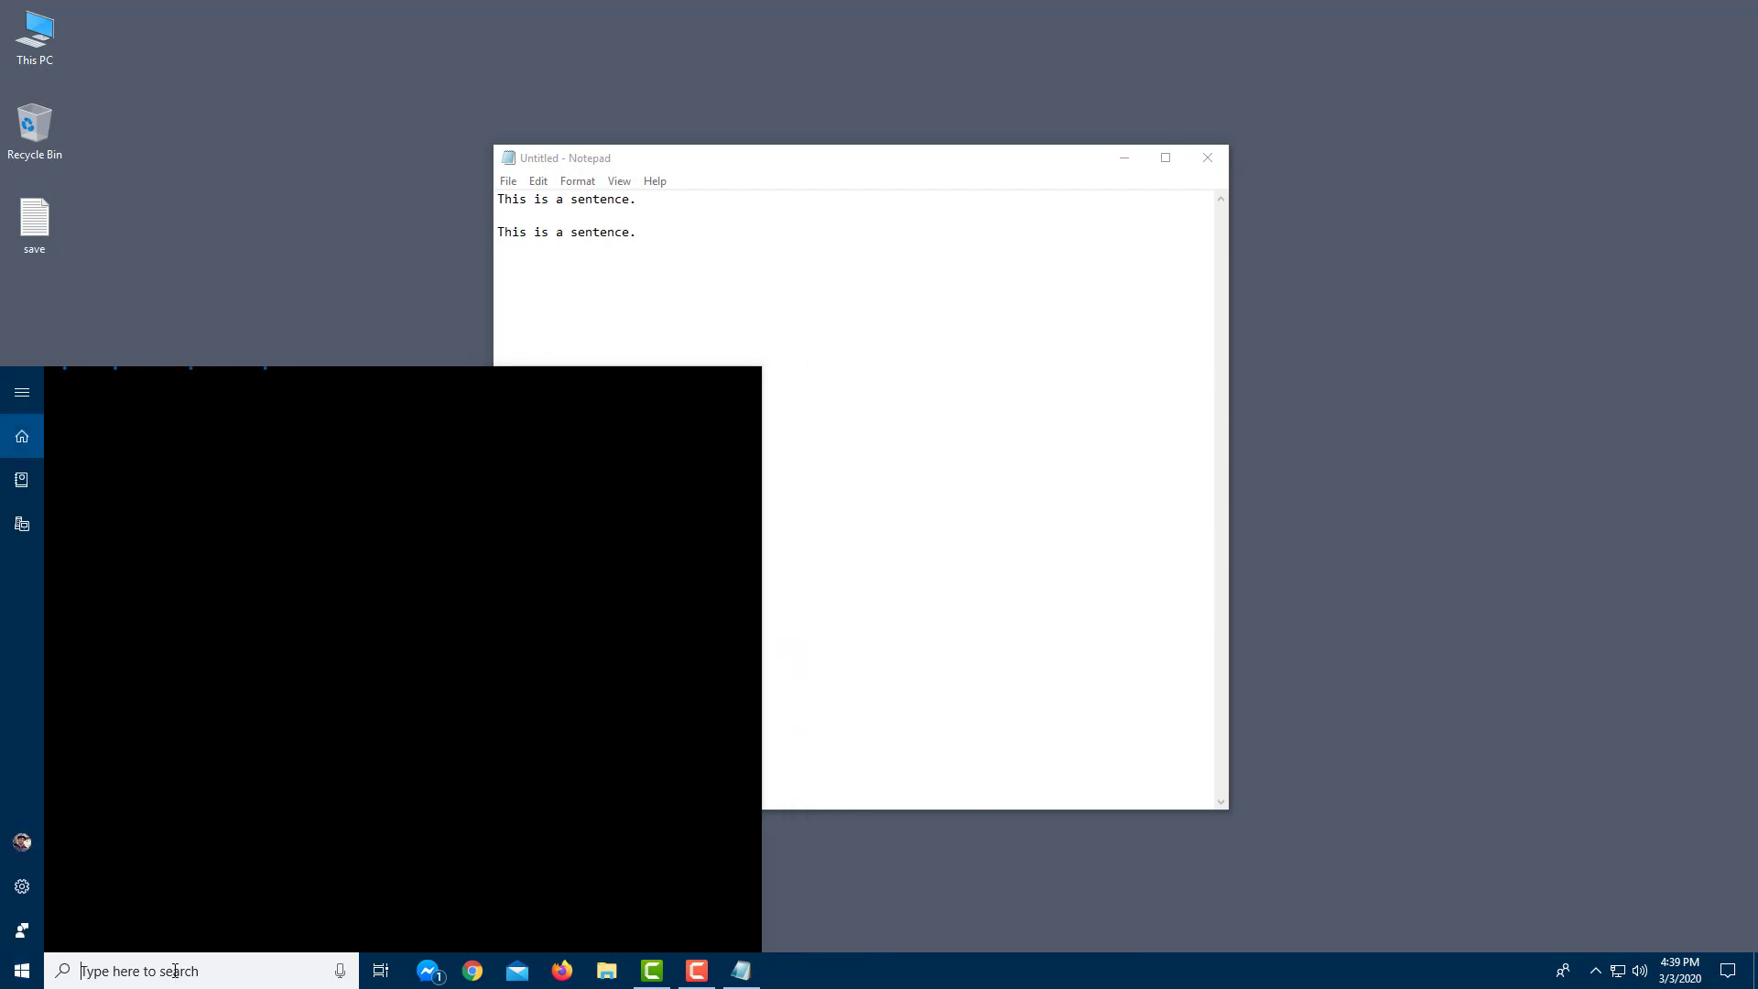
{"action": "type", "text": "word"}
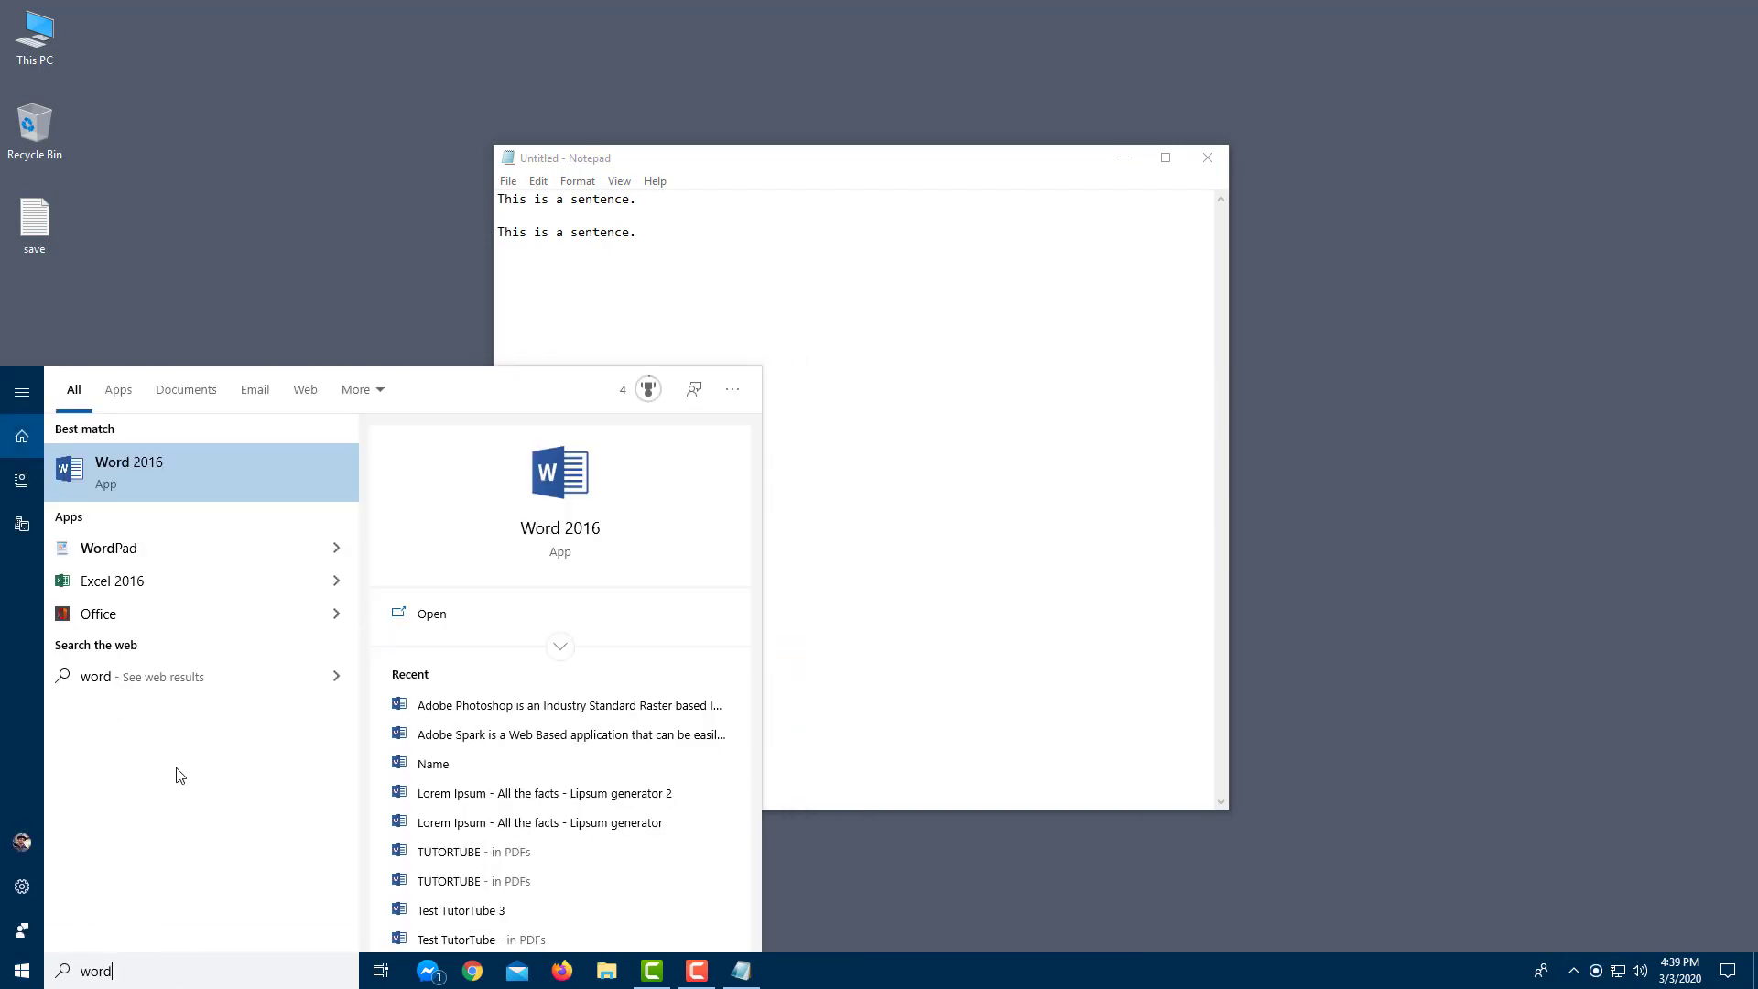
{"action": "left_click", "coordinate": [177, 480]}
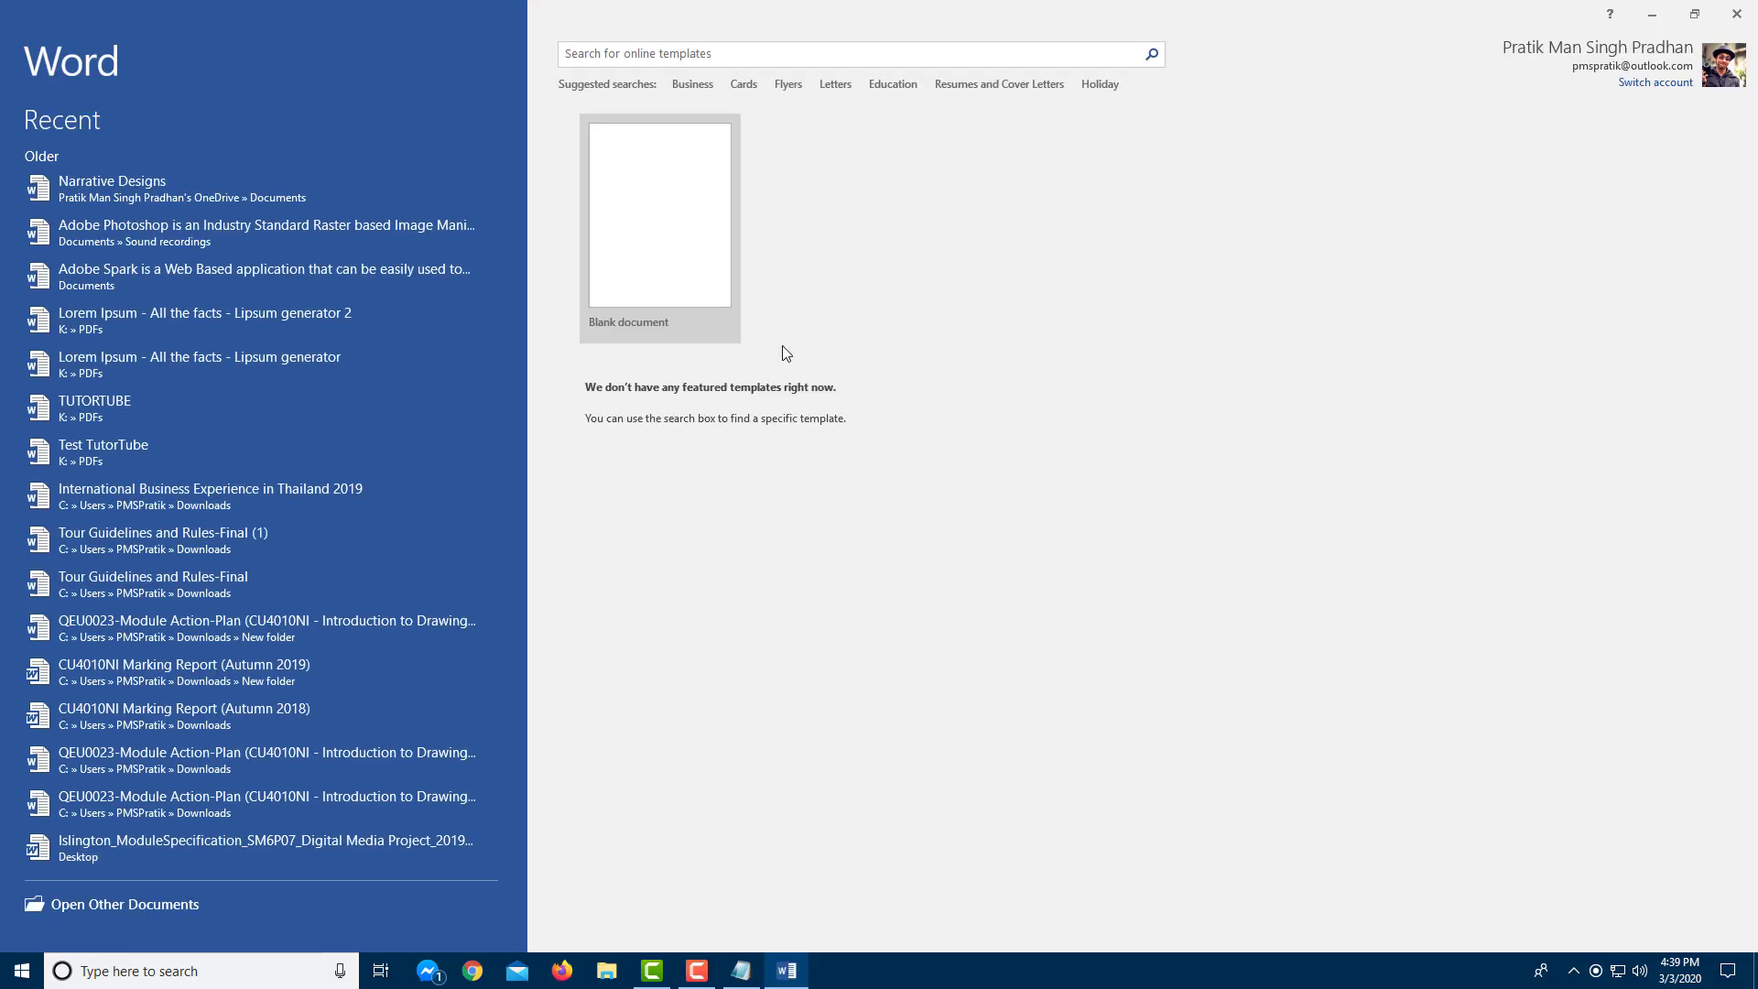
Step: Create a blank Word document and paste 'This is a sentence.' into it
{"action": "left_click", "coordinate": [687, 261]}
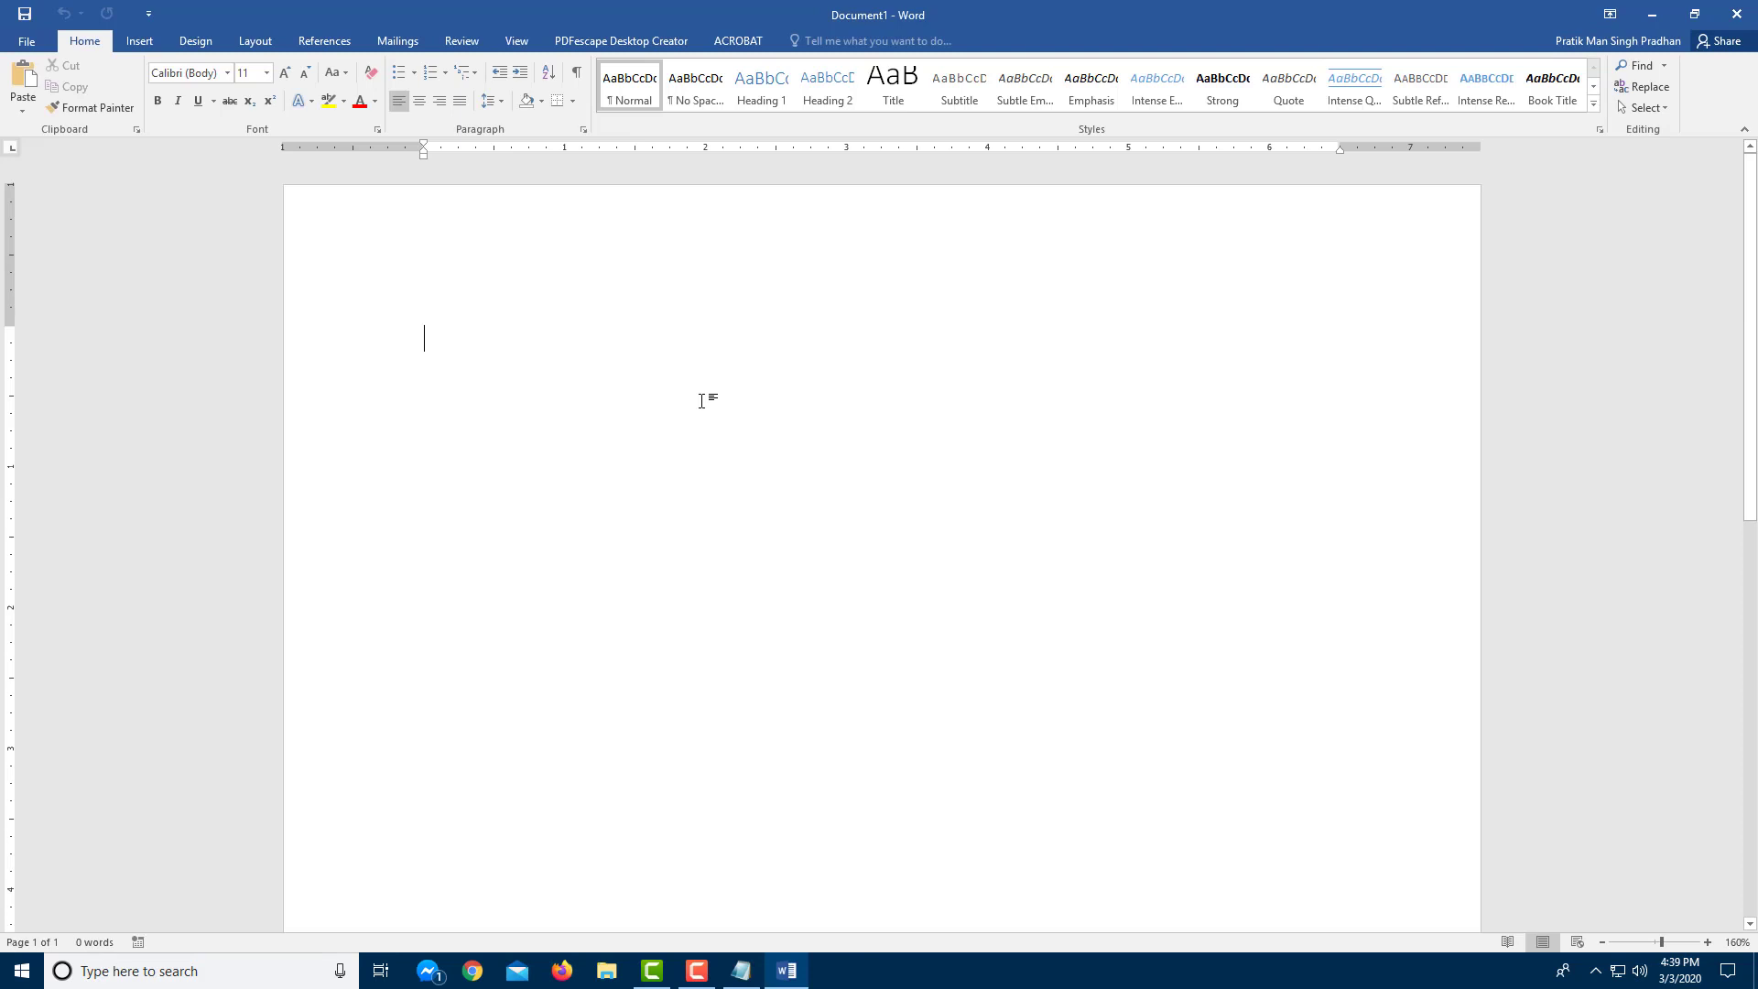
{"action": "type", "text": "This is a sentence."}
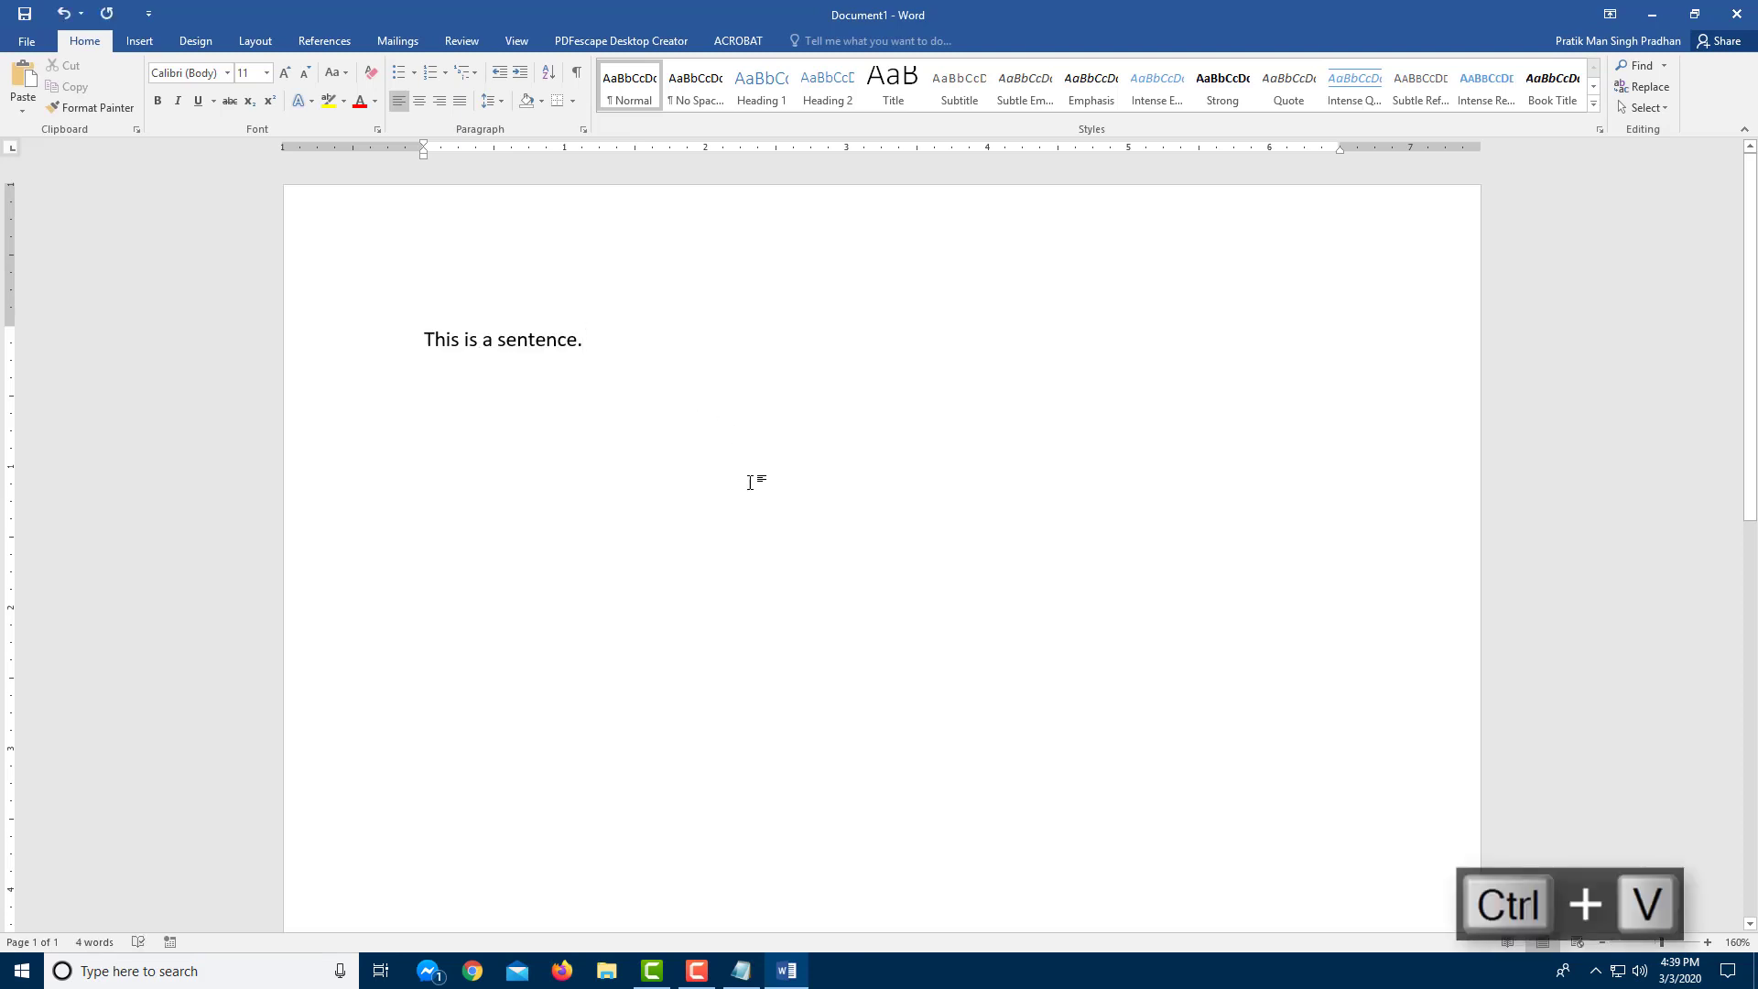
{"action": "mouse_move", "coordinate": [748, 980]}
{"action": "left_click", "coordinate": [732, 828]}
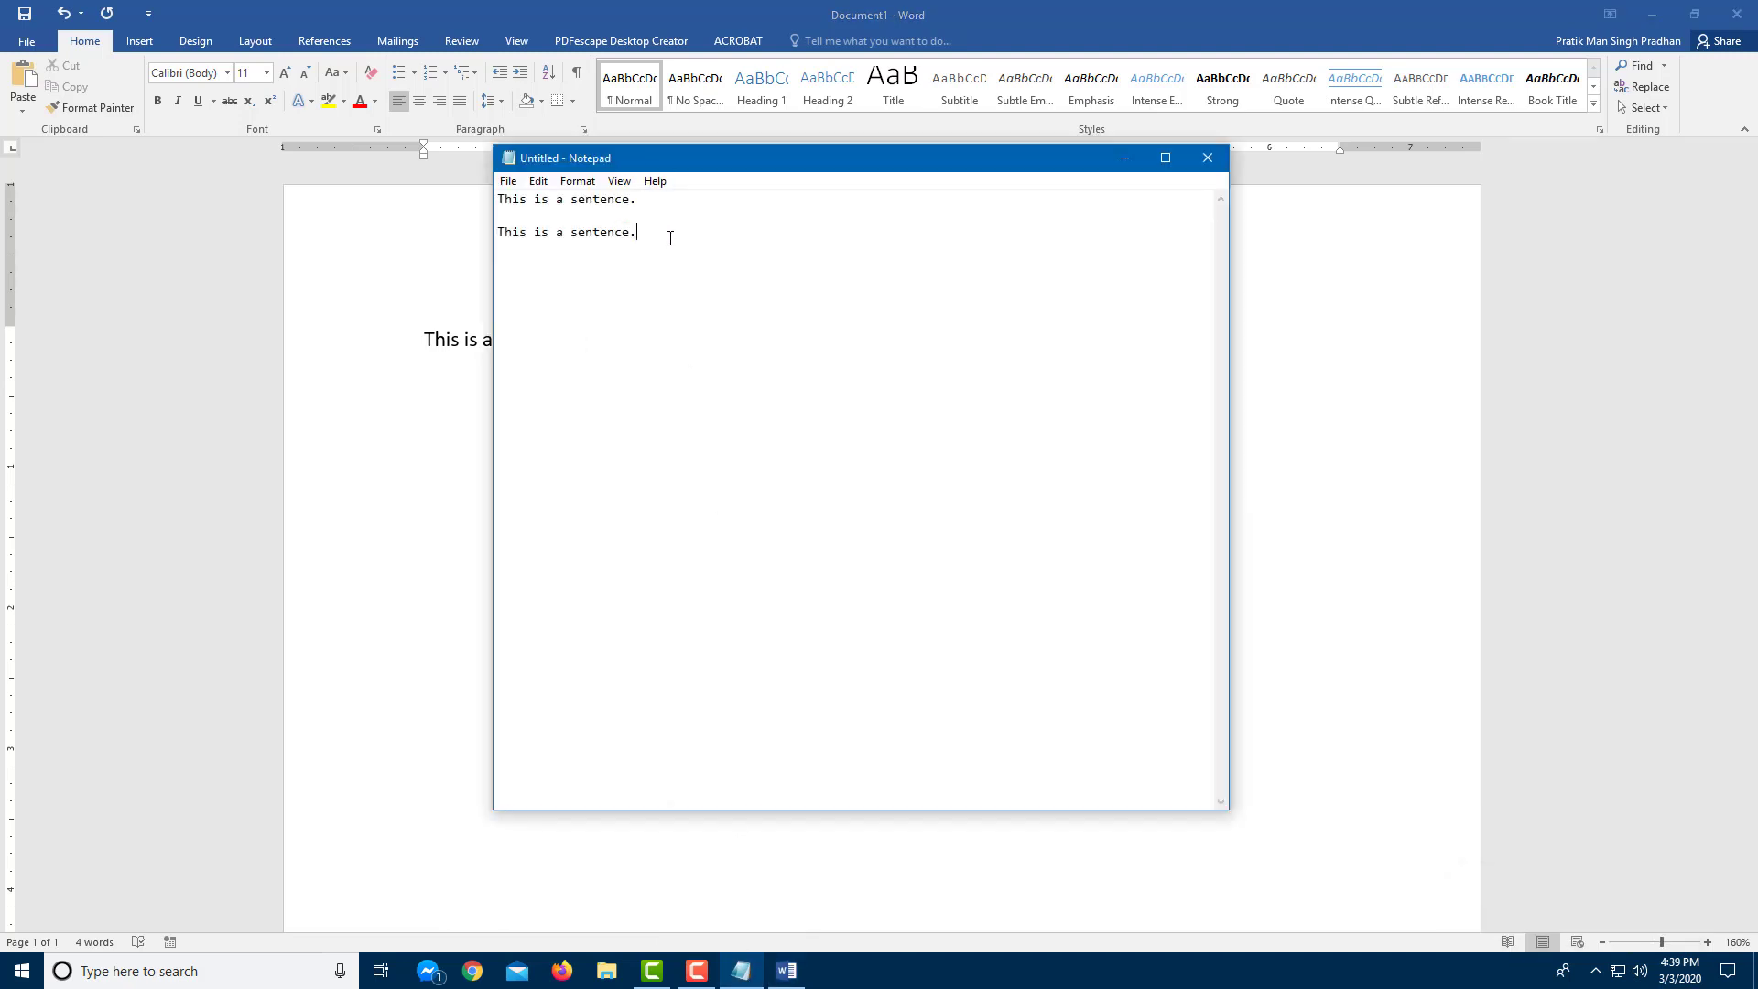
Step: Type 'Cut out a sentence.' in Notepad, cut it, and paste it on a new Word line
{"action": "key", "text": "Return"}
{"action": "key", "text": "Return"}
{"action": "type", "text": "Cut out a sentence."}
{"action": "left_click_drag", "start_coordinate": [674, 261], "coordinate": [343, 261]}
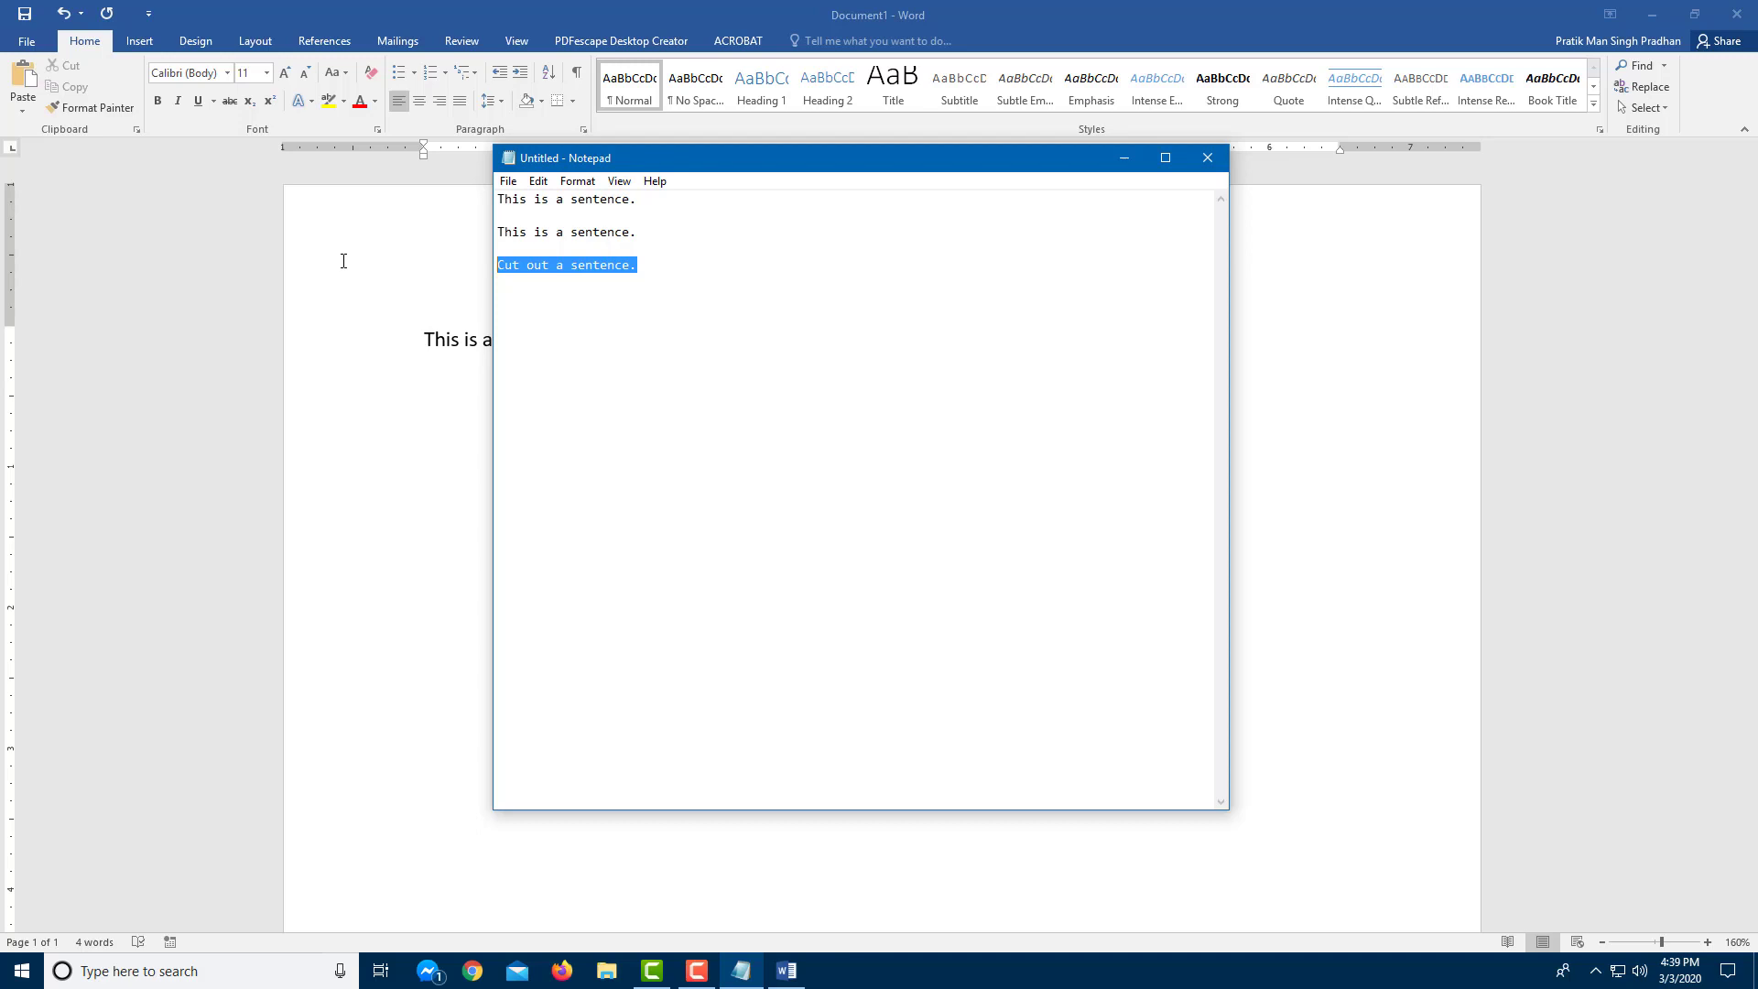
{"action": "key", "text": "ctrl+x"}
{"action": "key", "text": "alt+Tab"}
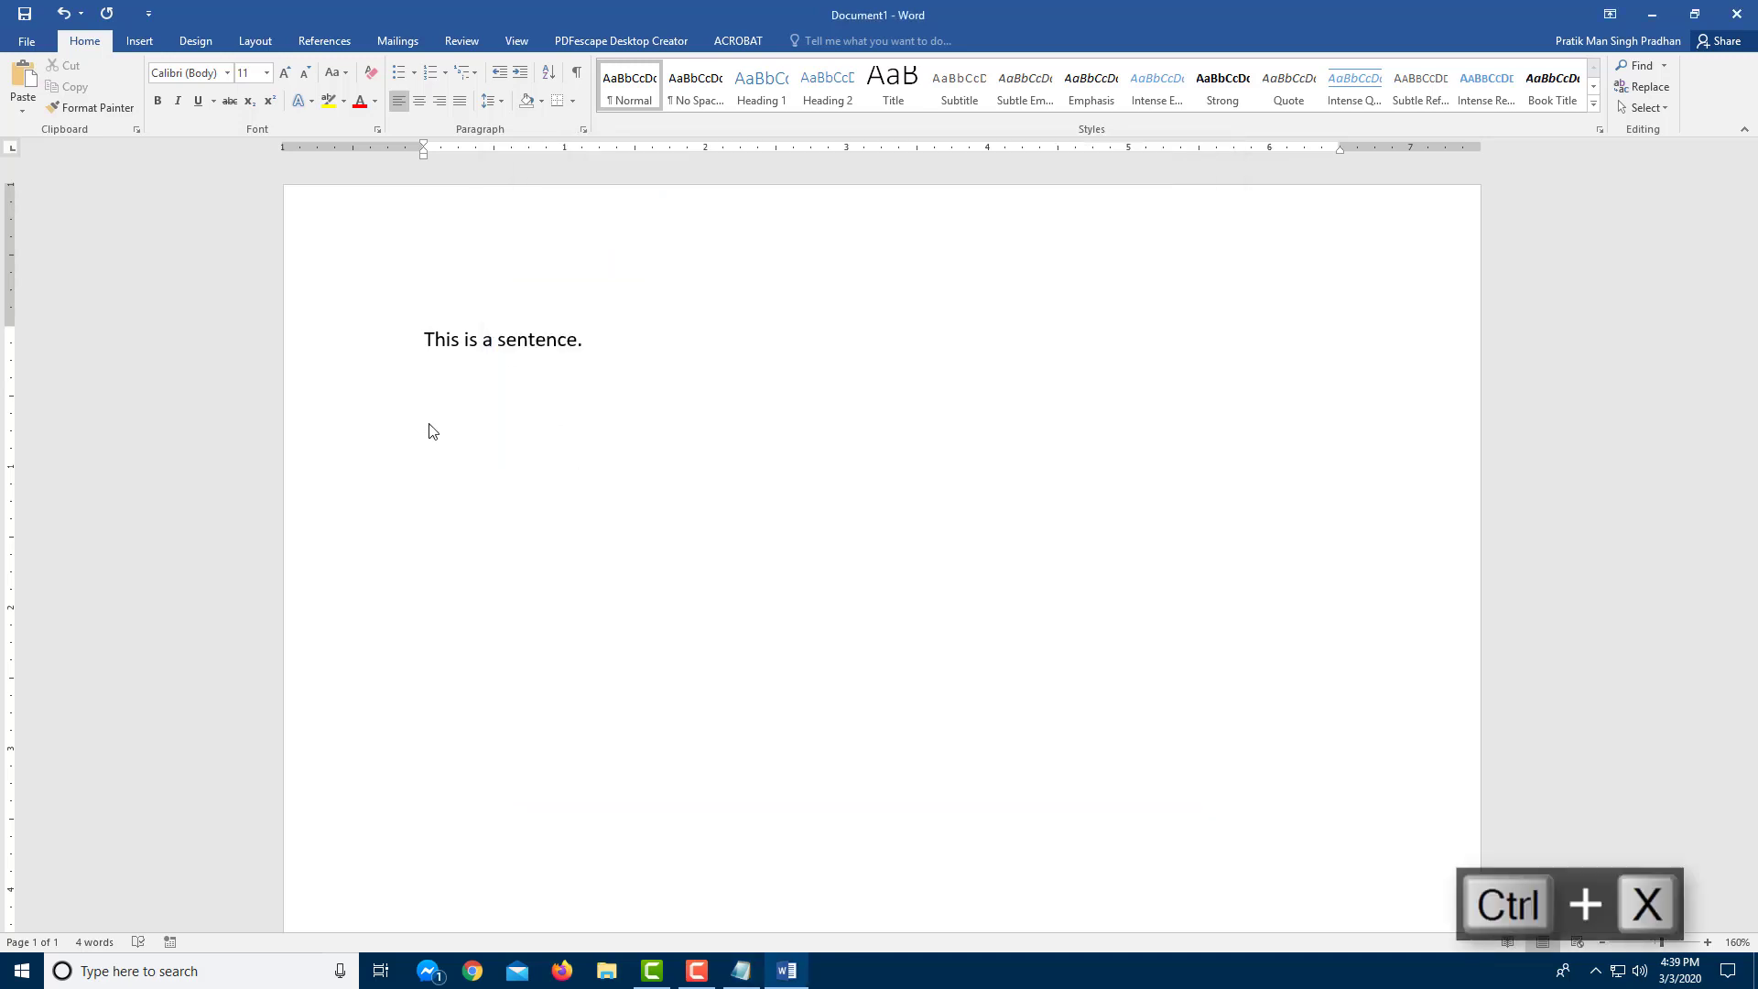
{"action": "key", "text": "Return"}
{"action": "key", "text": "Return"}
{"action": "key", "text": "ctrl+v"}
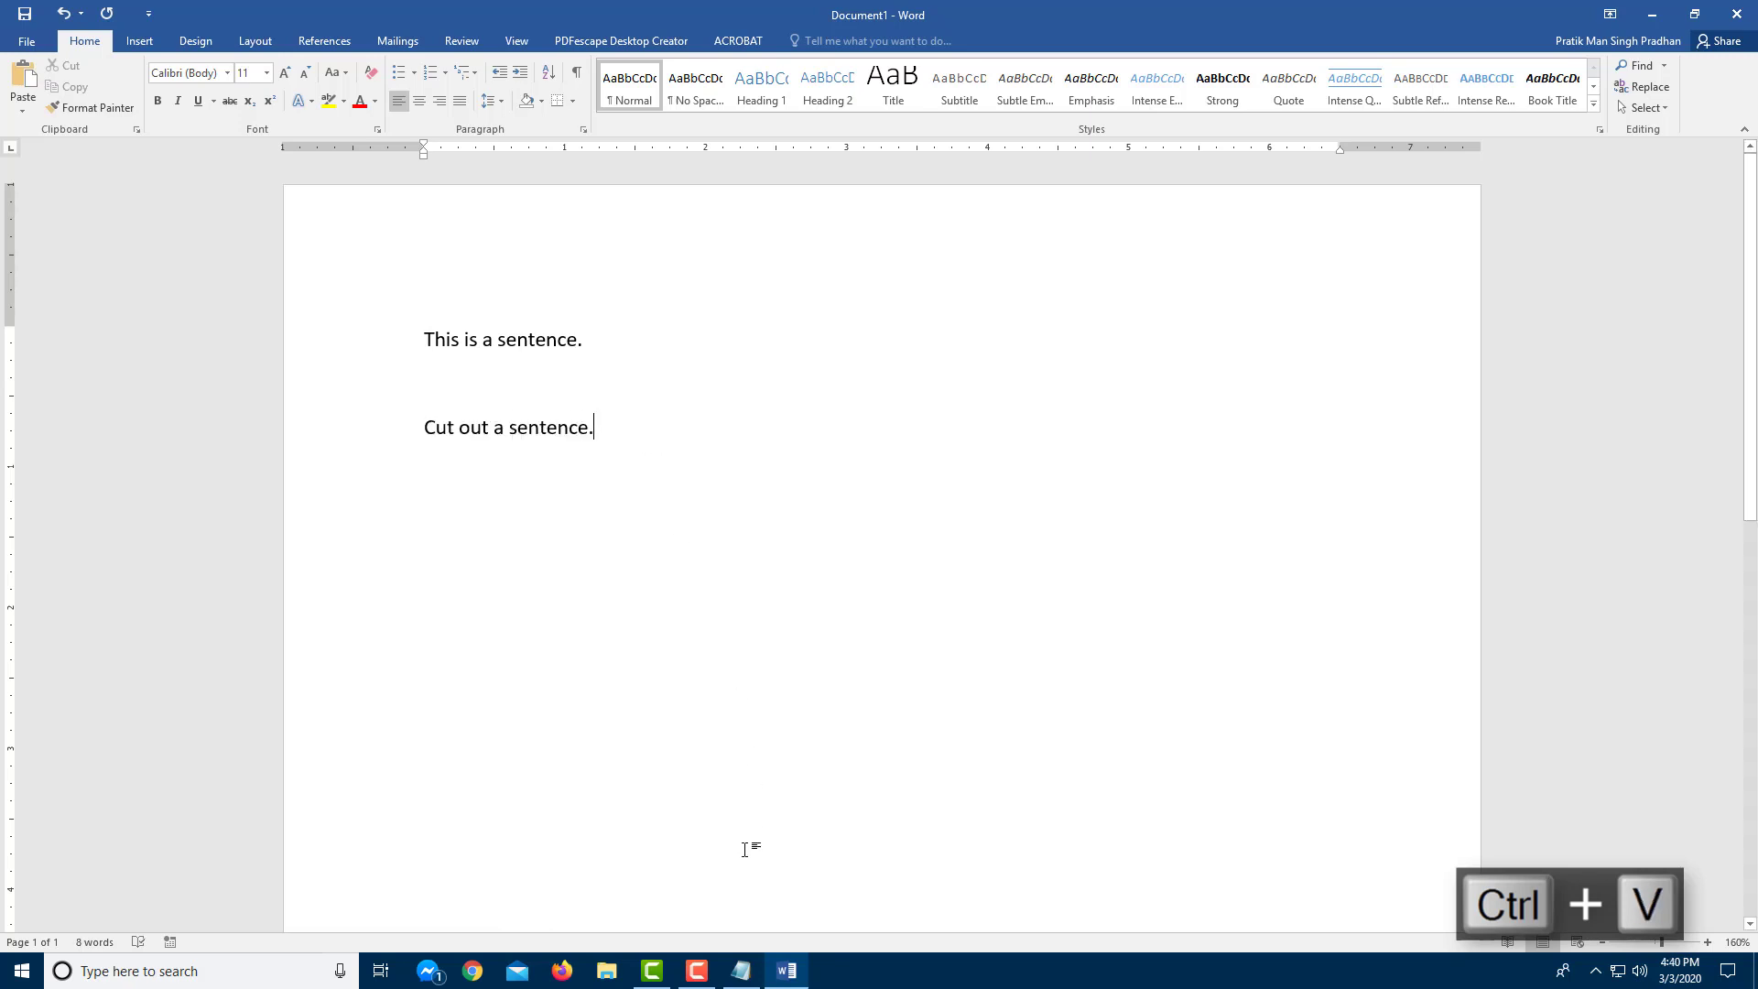
Step: Switch between Notepad and Word via taskbar and Alt+Tab, nudging Notepad right, ending on Word
{"action": "left_click", "coordinate": [742, 971]}
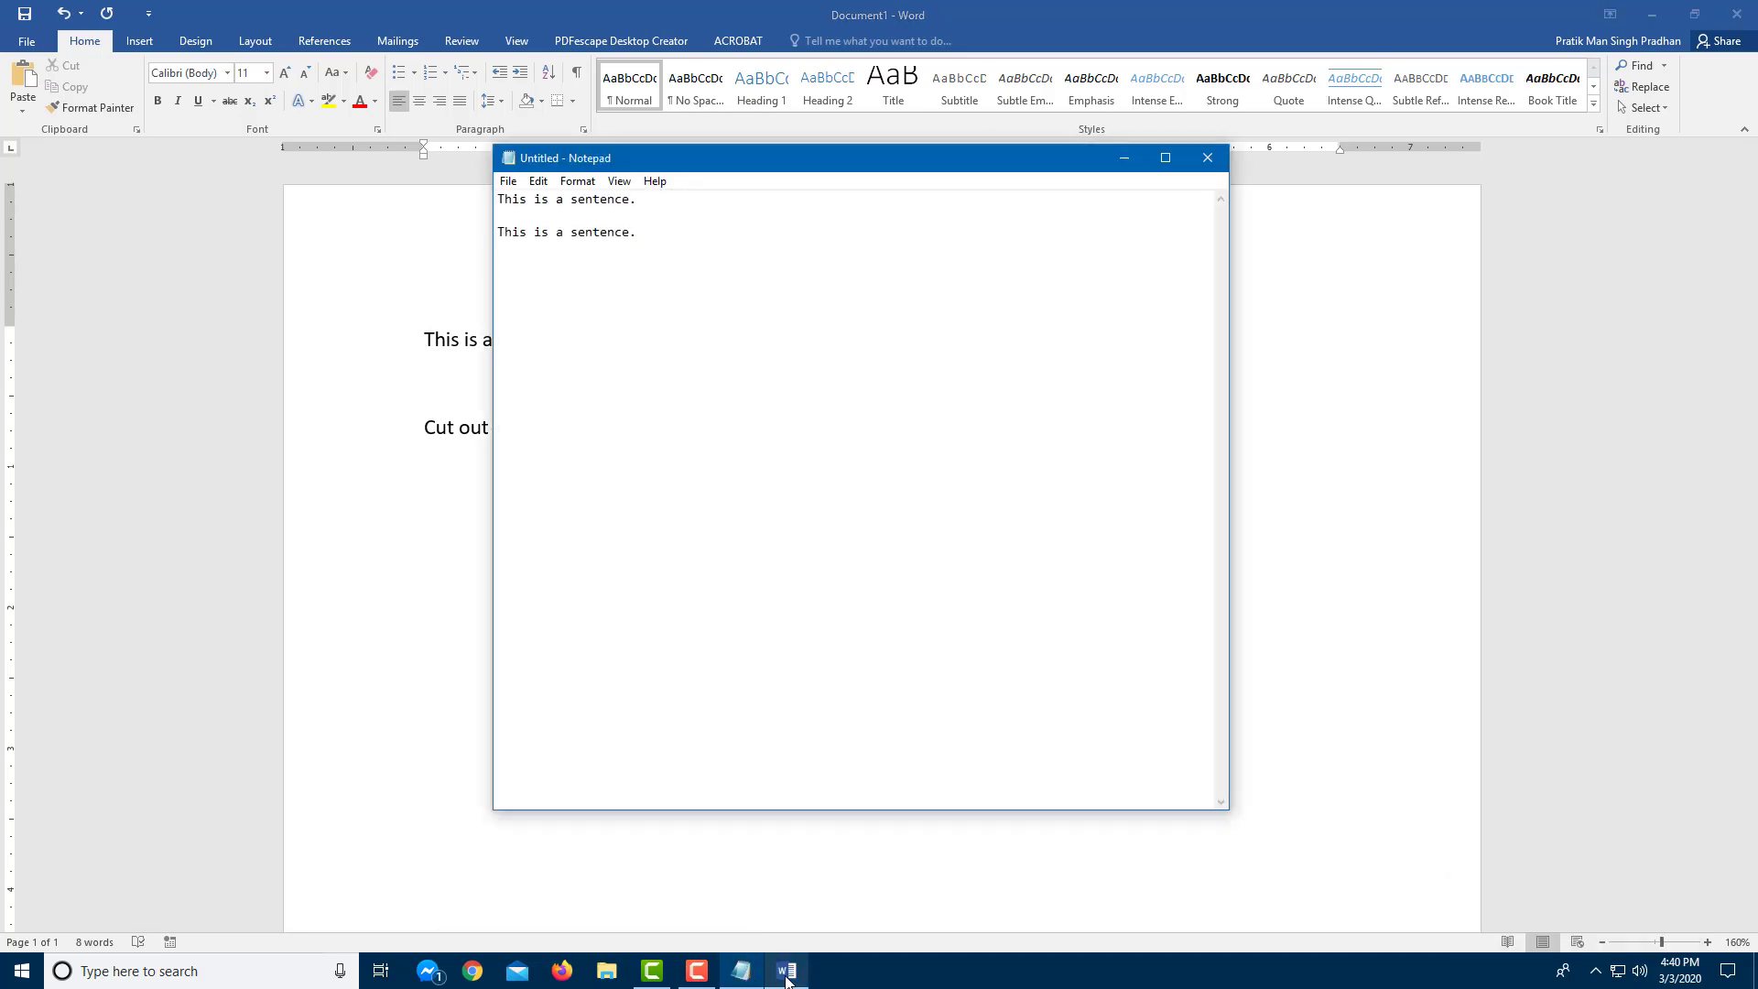
{"action": "left_click", "coordinate": [774, 973]}
{"action": "left_click", "coordinate": [774, 973]}
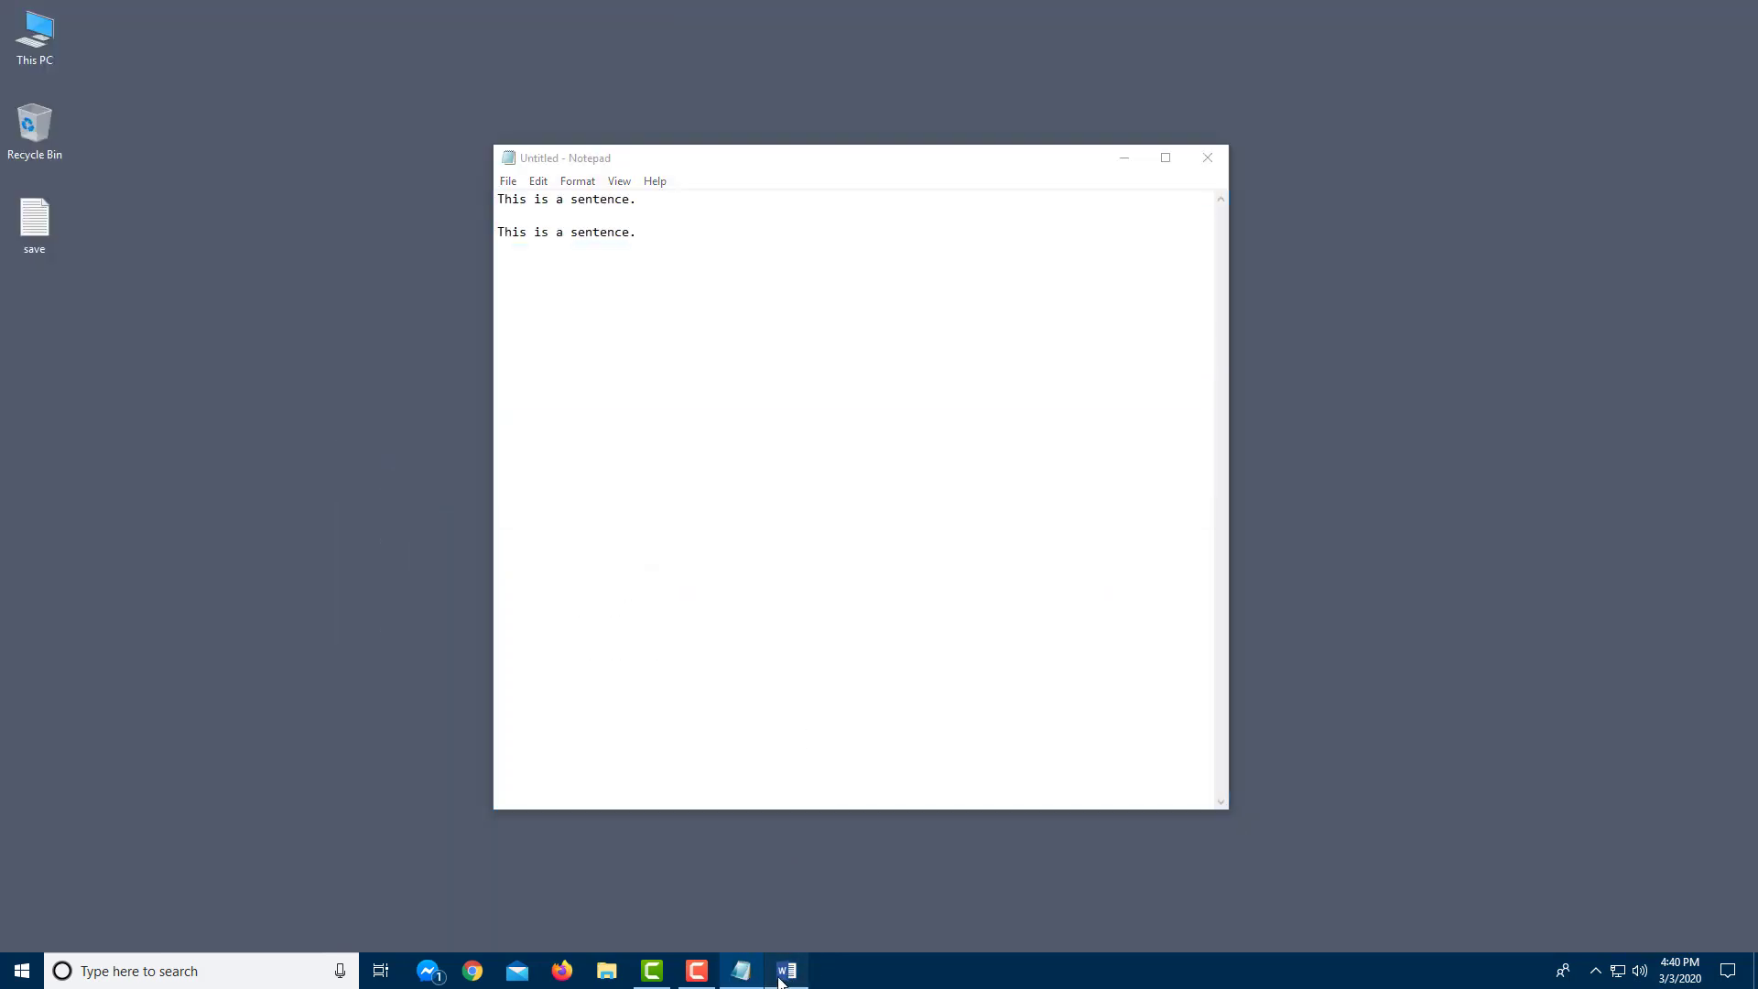
{"action": "left_click", "coordinate": [784, 969]}
{"action": "left_click", "coordinate": [743, 971]}
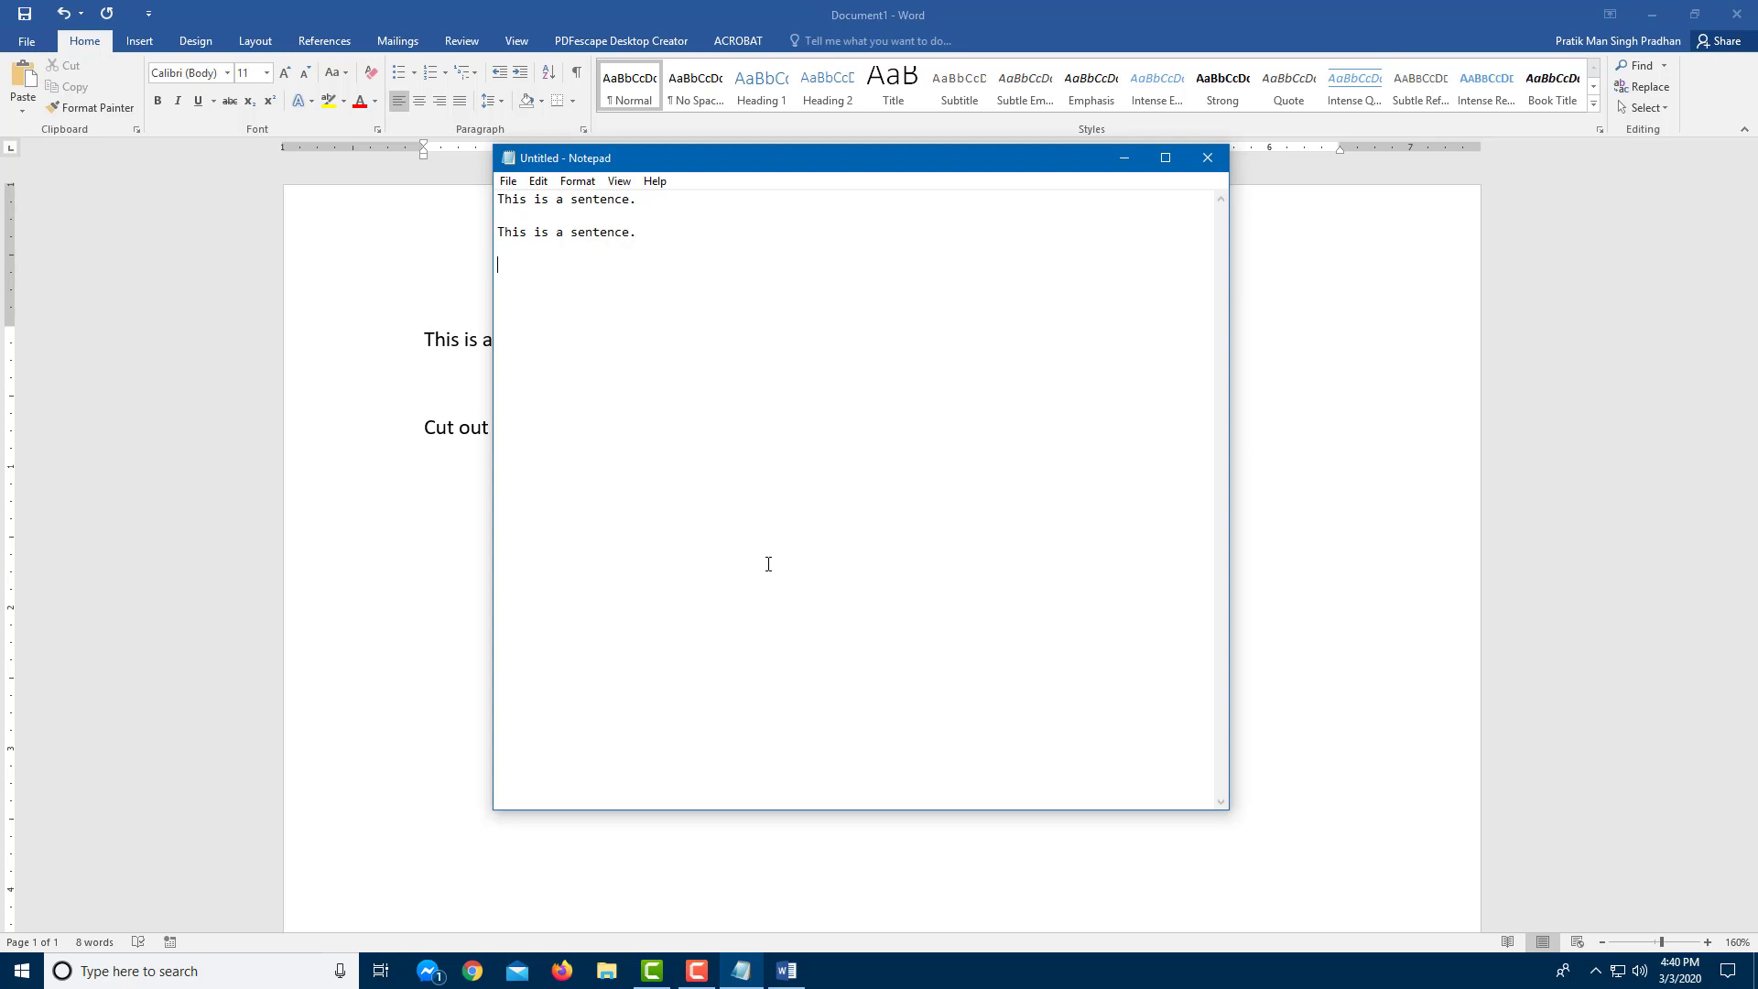
{"action": "key", "text": "ctrl+Tab"}
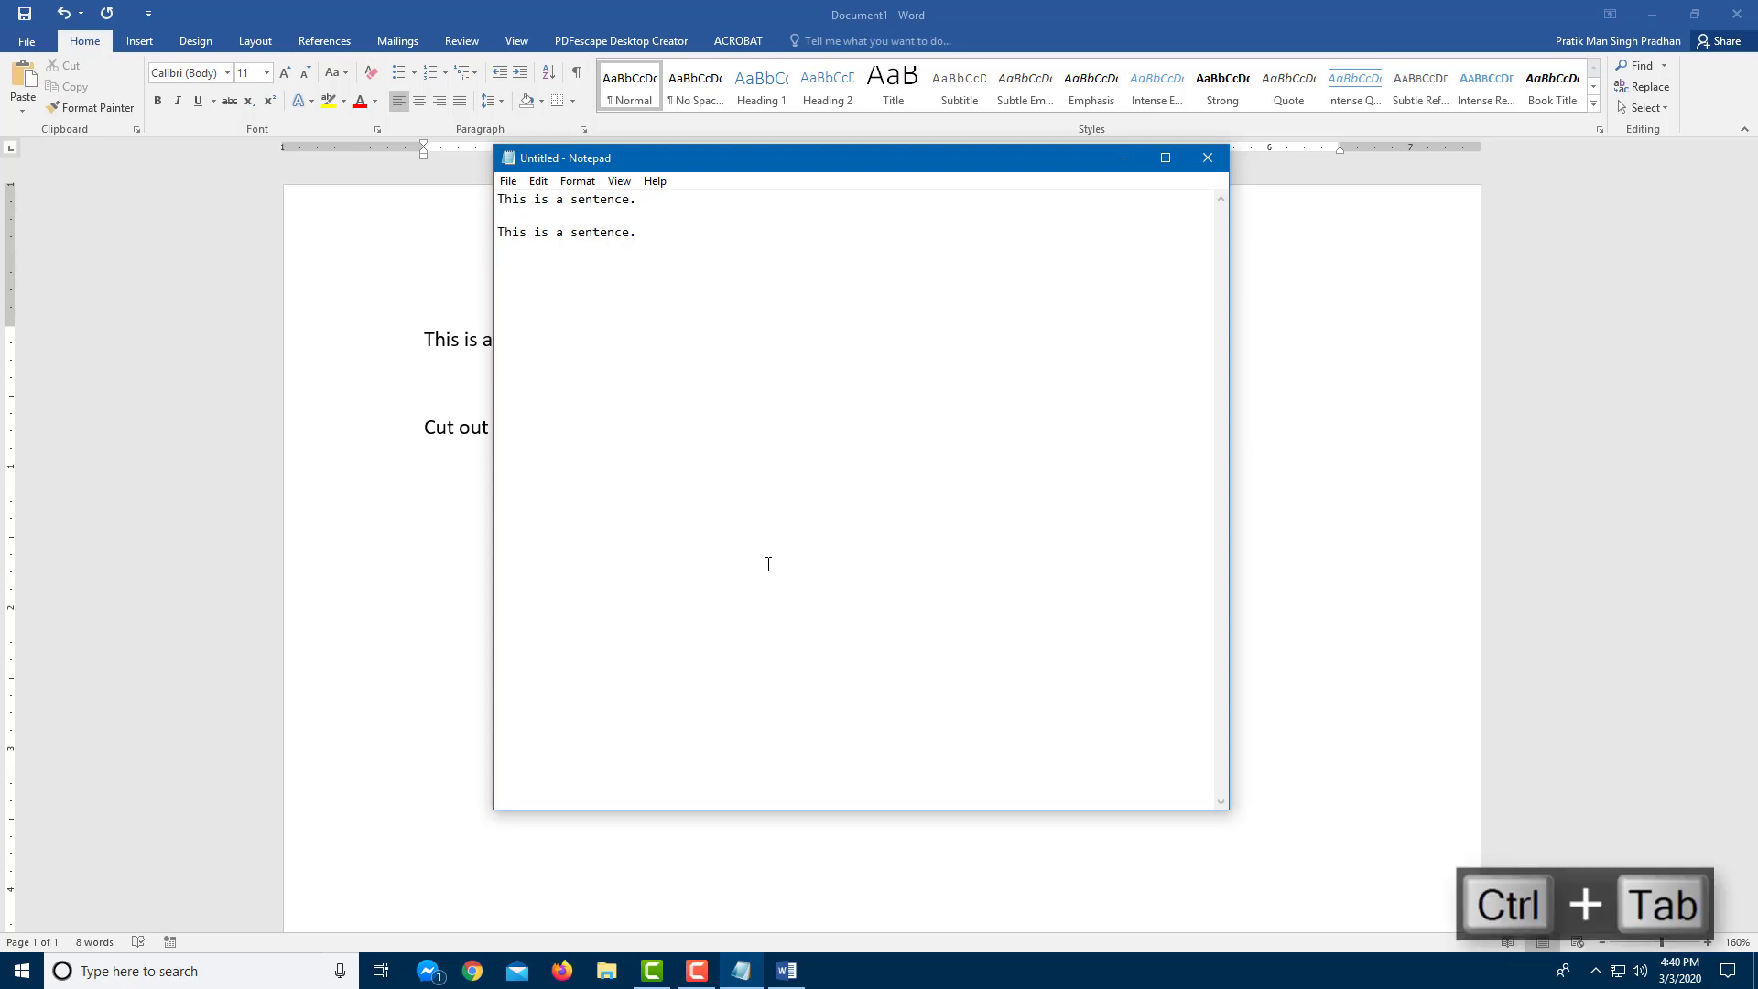
{"action": "key", "text": "alt+Tab"}
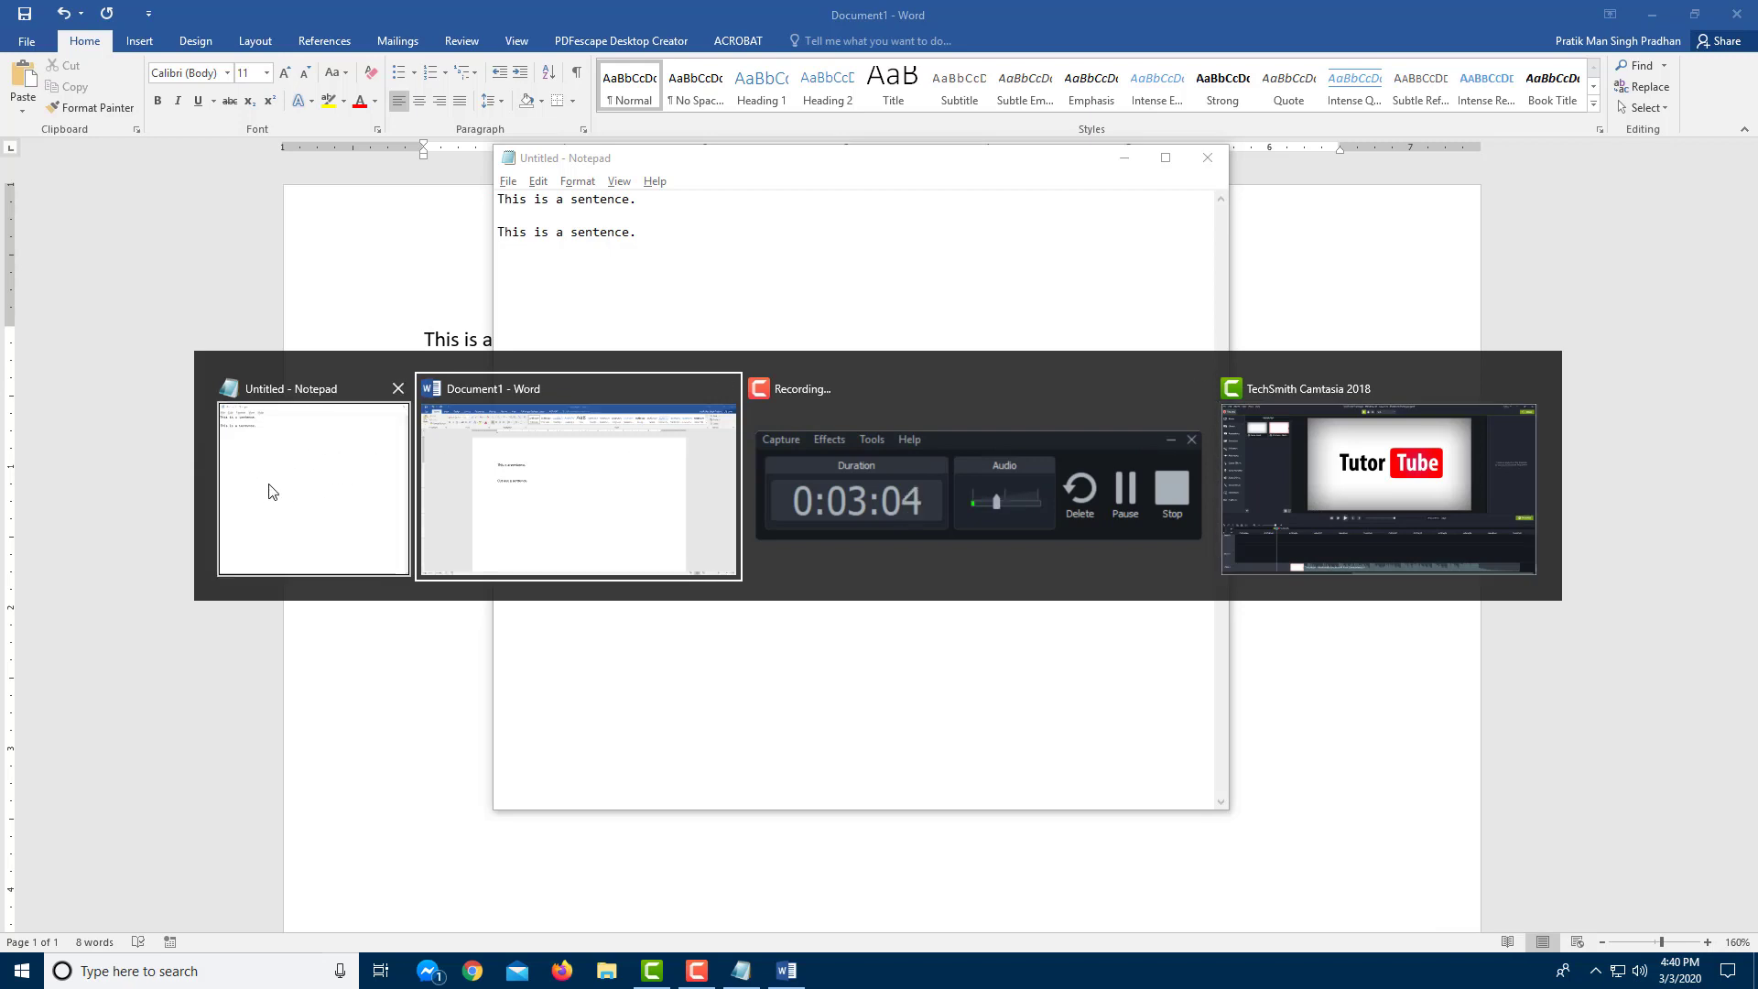
{"action": "left_click", "coordinate": [311, 482]}
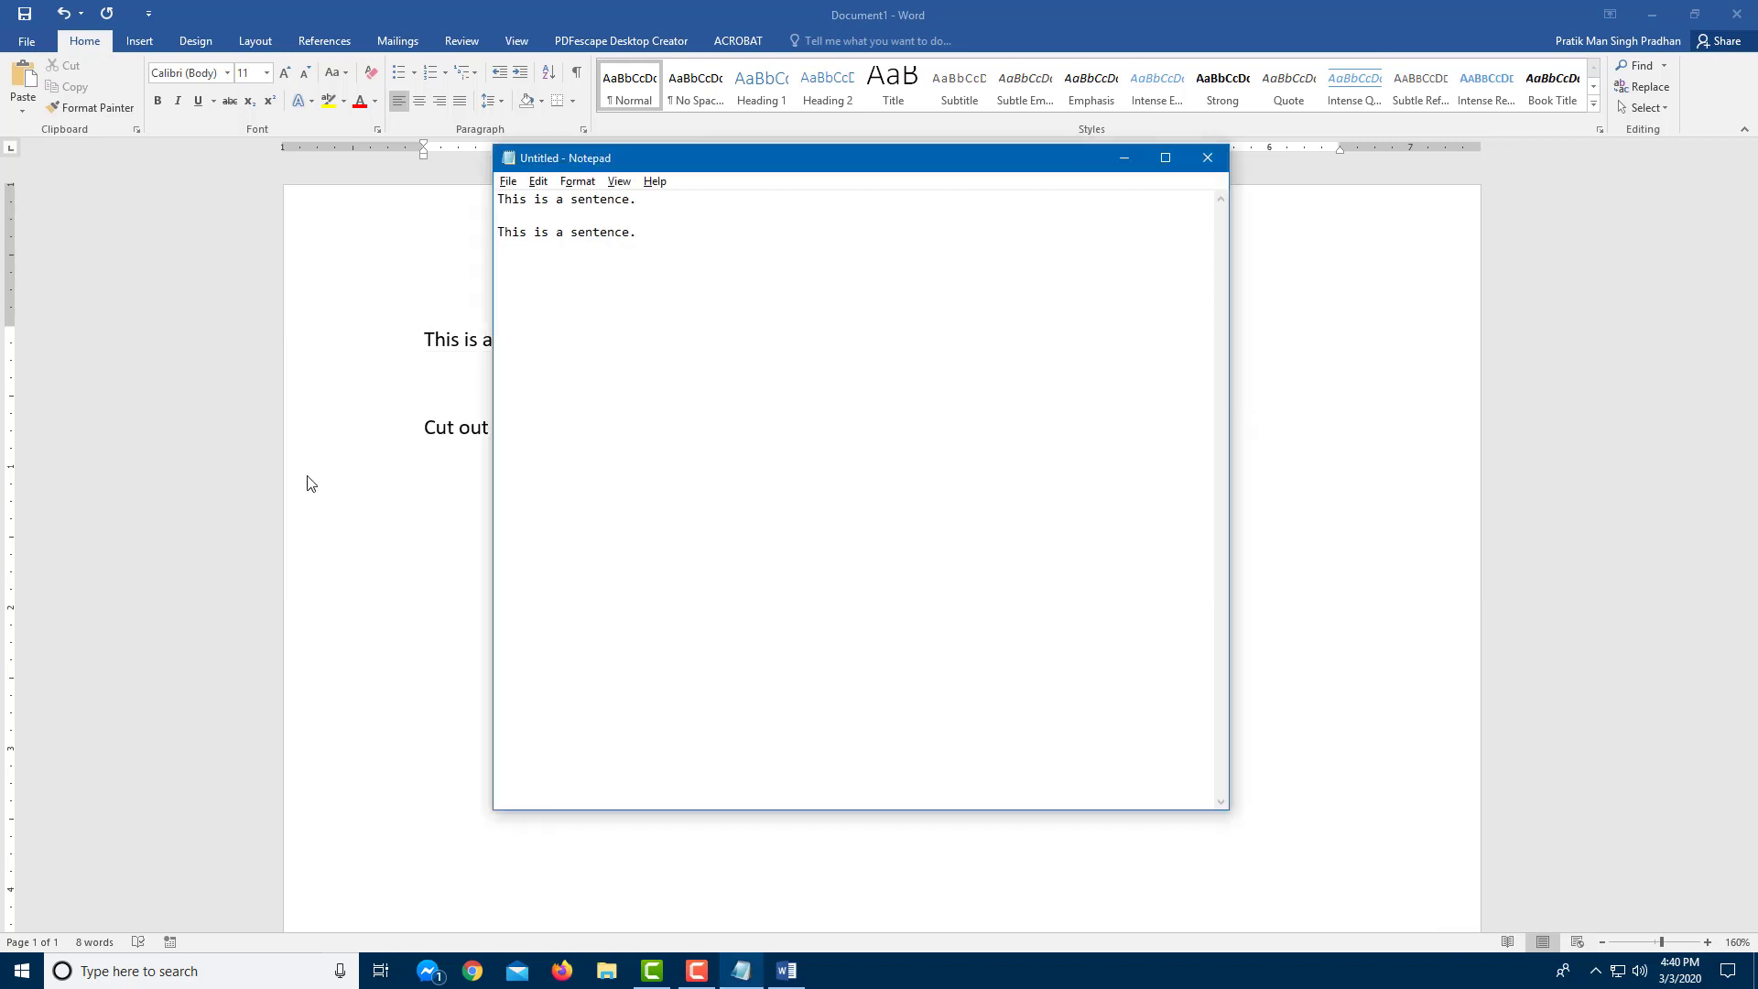
{"action": "left_click_drag", "start_coordinate": [651, 163], "coordinate": [696, 179]}
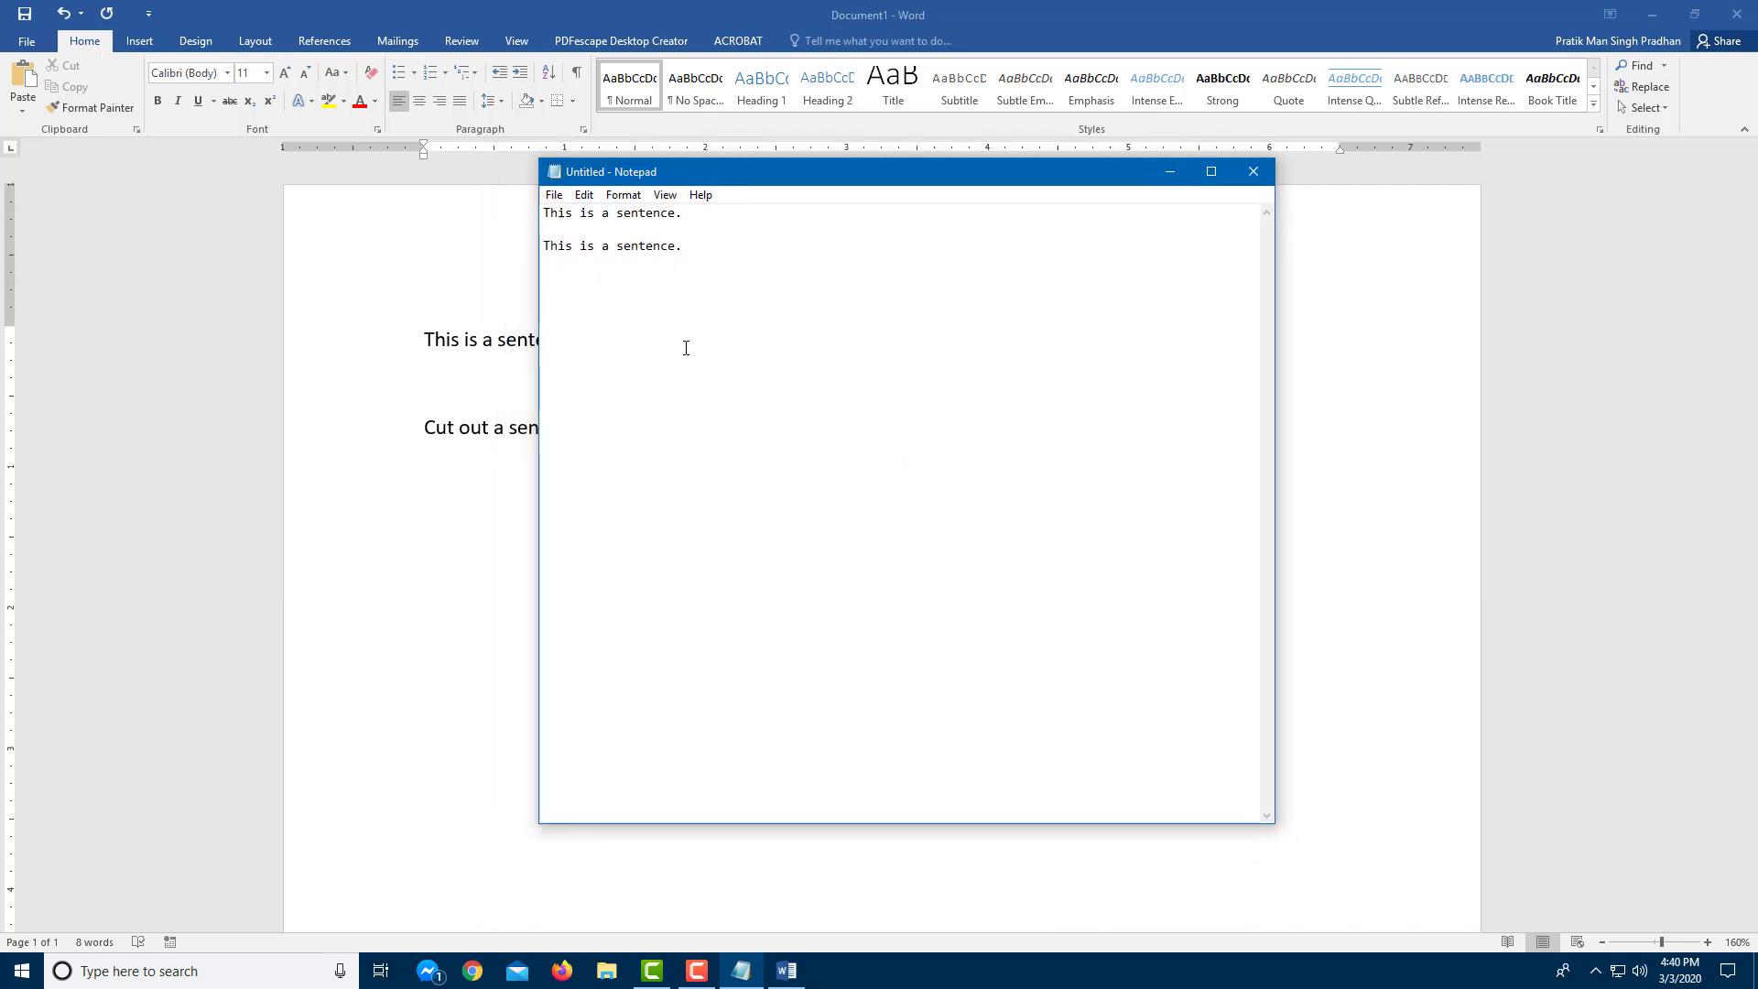
{"action": "key", "text": "alt+Tab"}
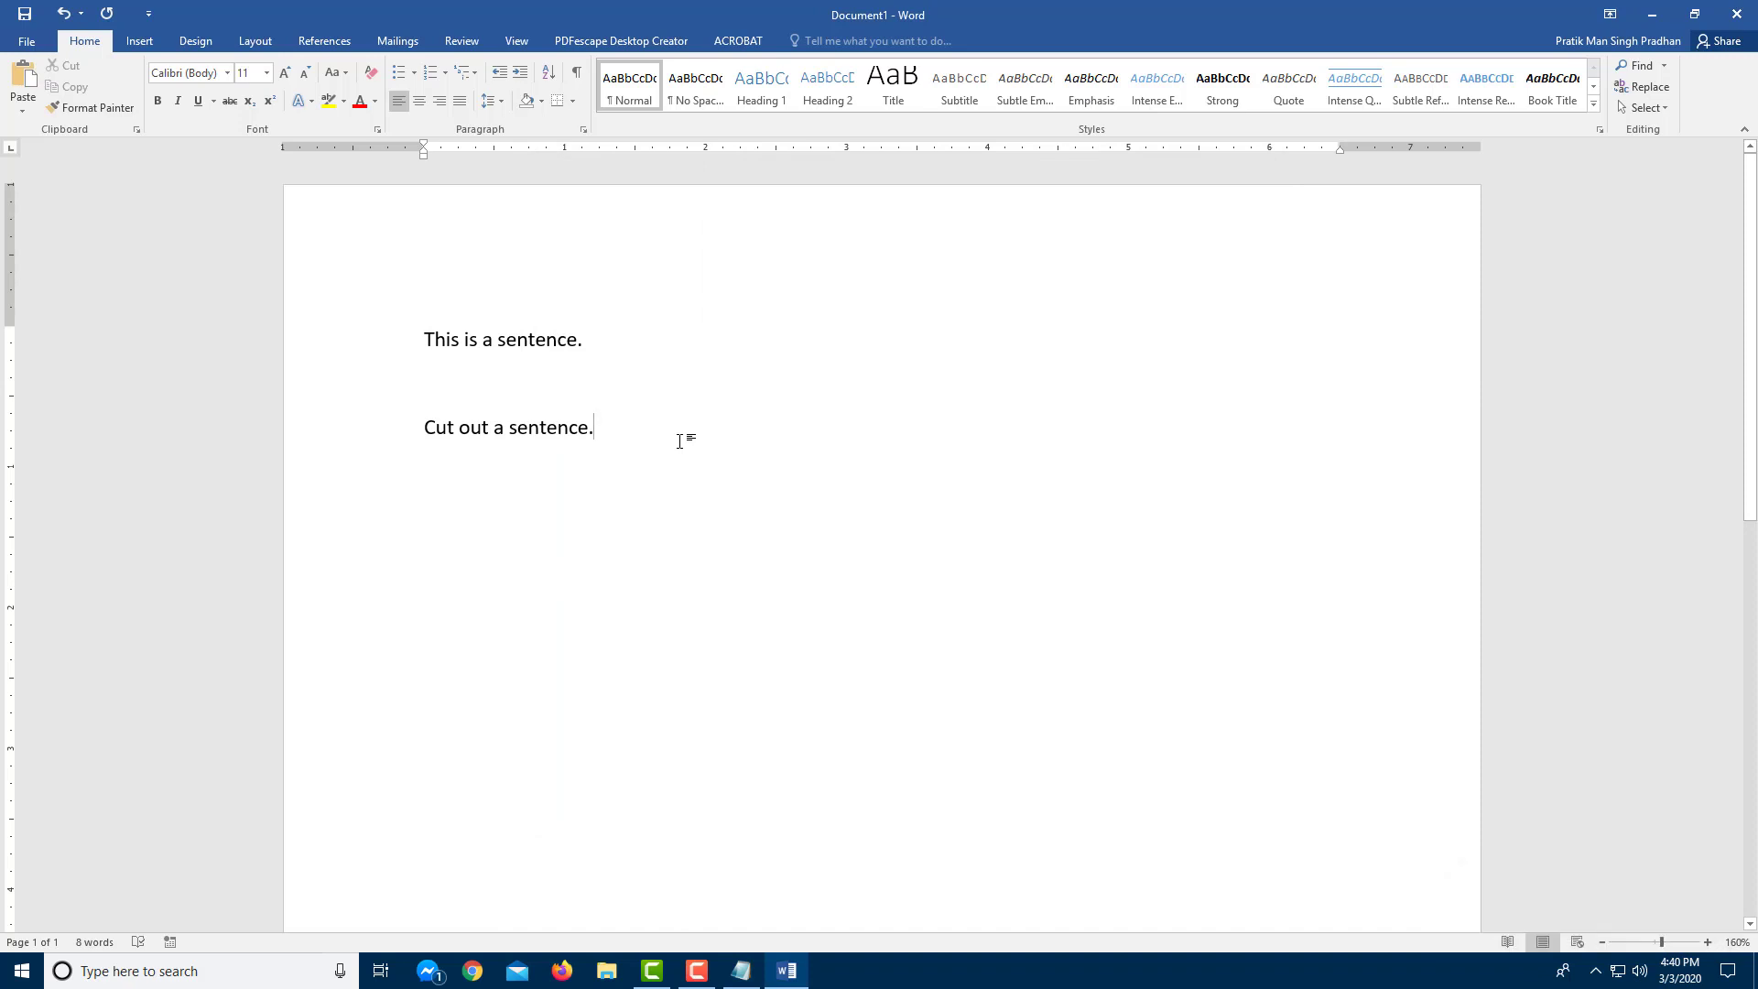
Step: Use Task View (Win+Tab) to bring the Notepad window in front of Word
{"action": "key", "text": "super+Tab"}
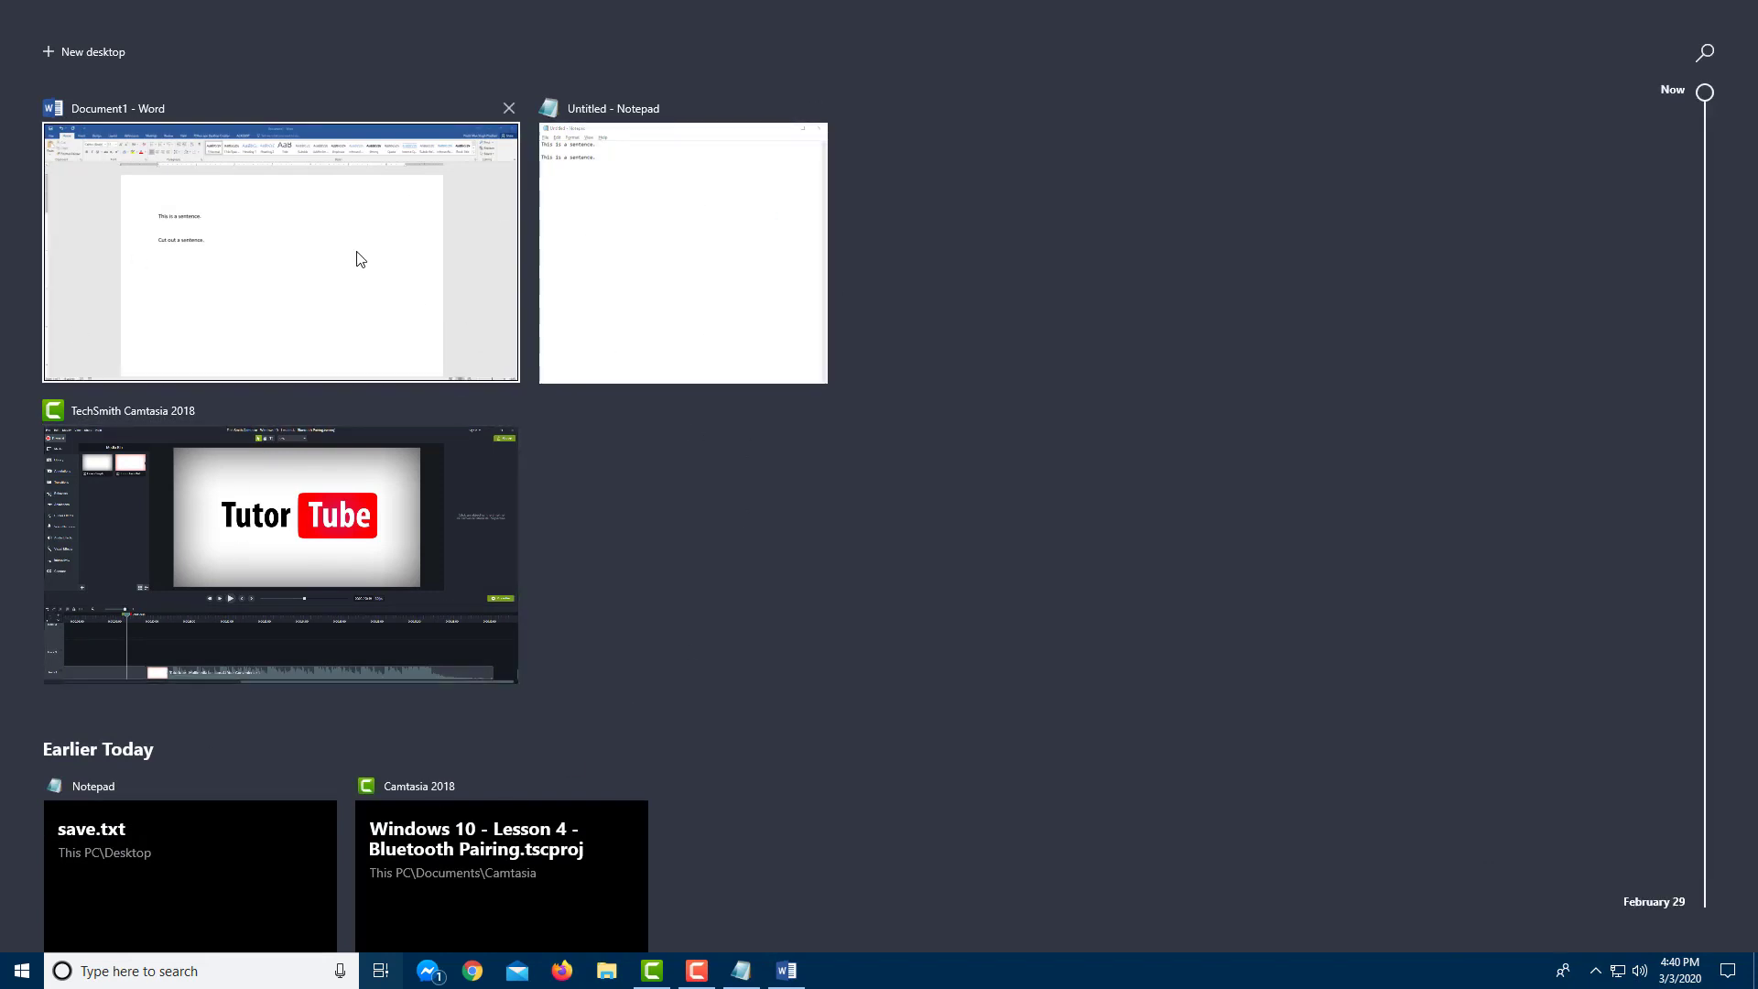
{"action": "left_click", "coordinate": [757, 278]}
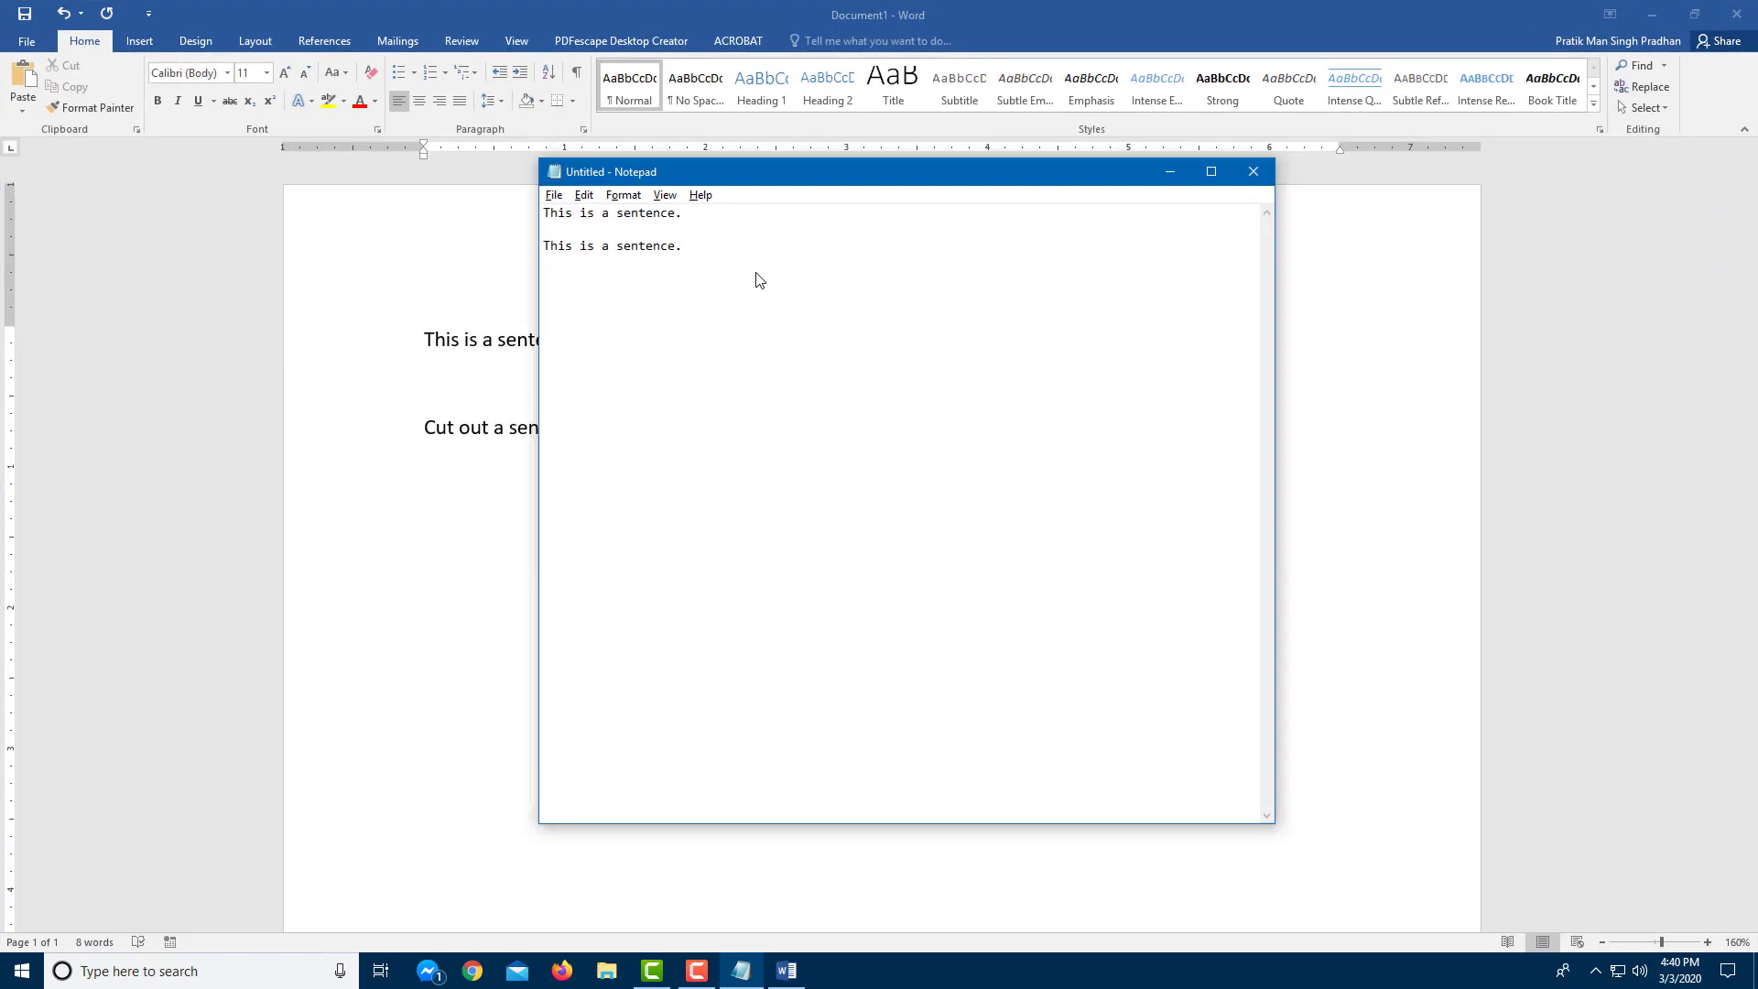
{"action": "key", "text": "super+Tab"}
{"action": "left_click", "coordinate": [248, 271]}
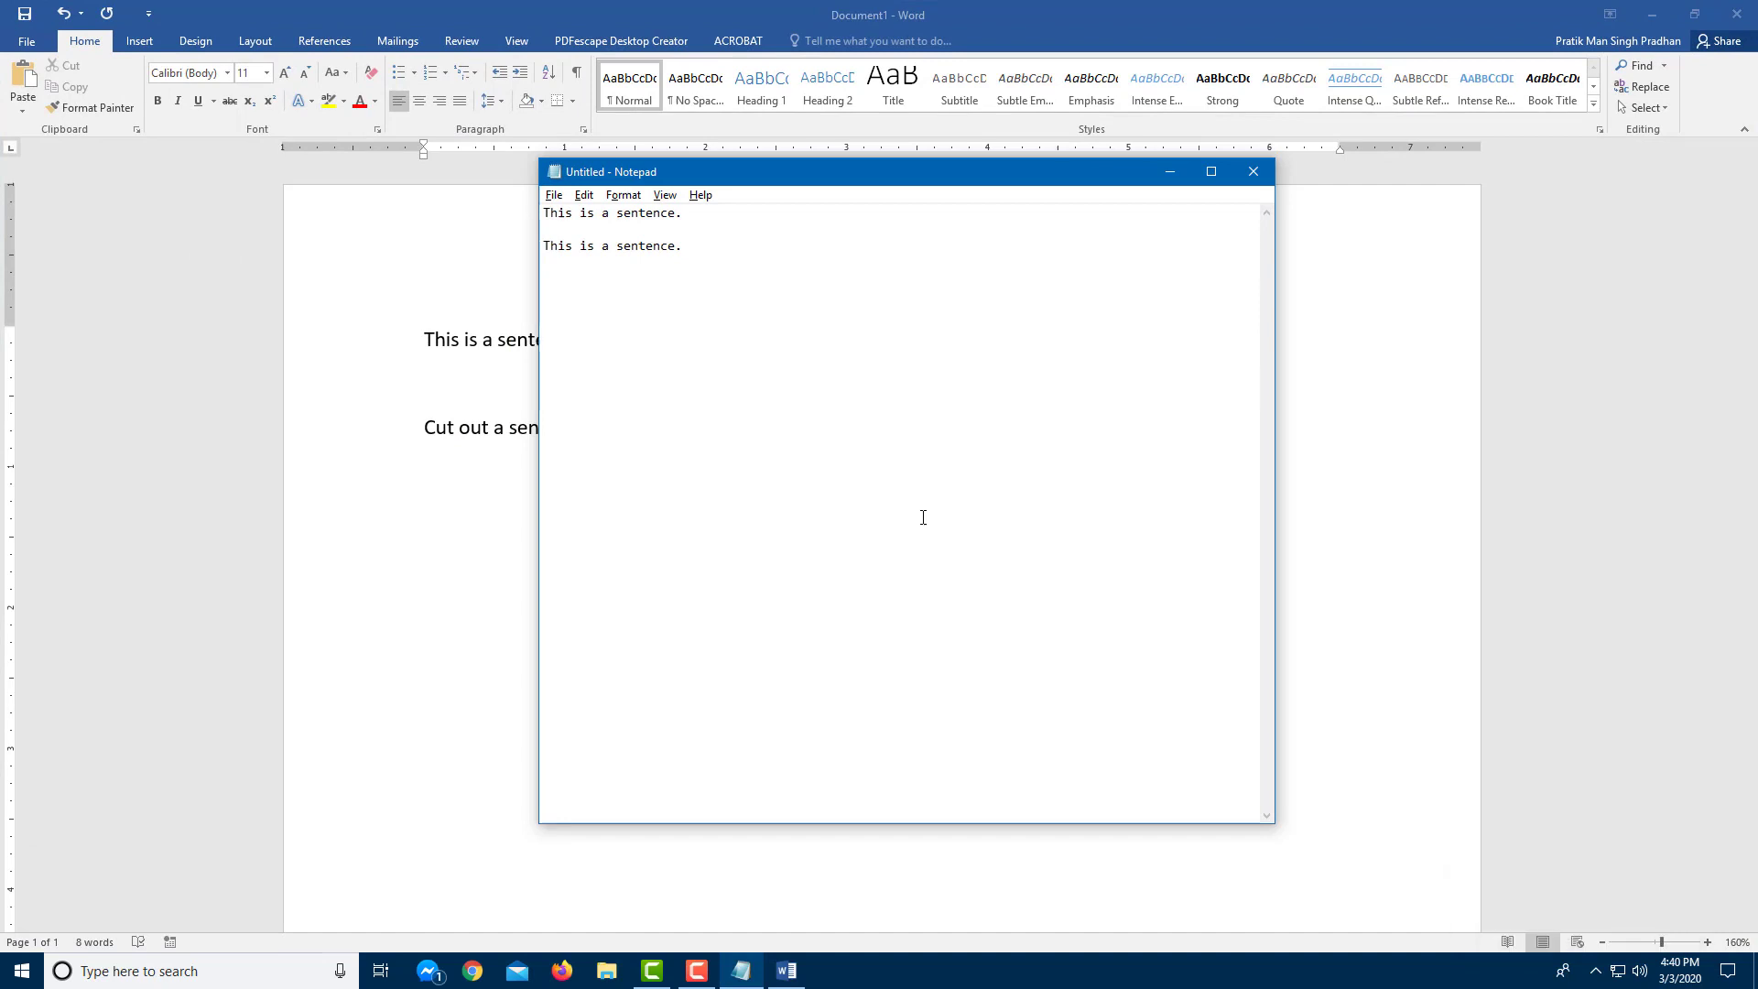
{"action": "left_click", "coordinate": [553, 195]}
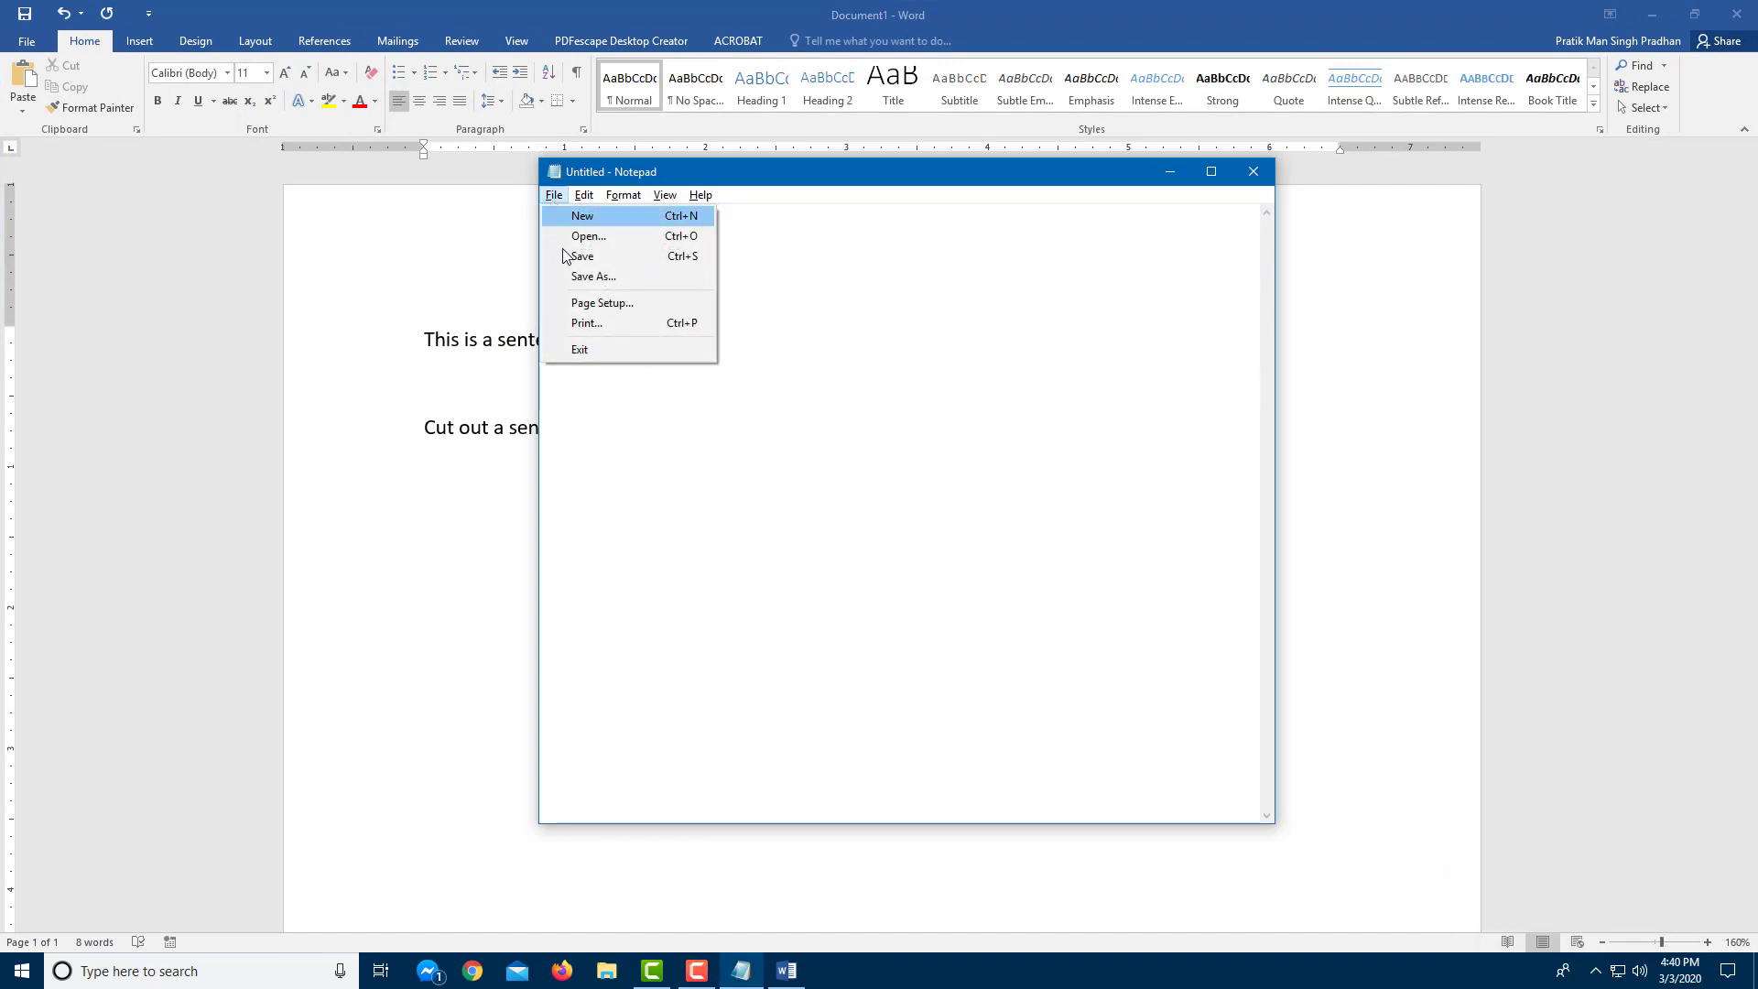
{"action": "left_click", "coordinate": [1012, 369]}
{"action": "key", "text": "alt+Tab"}
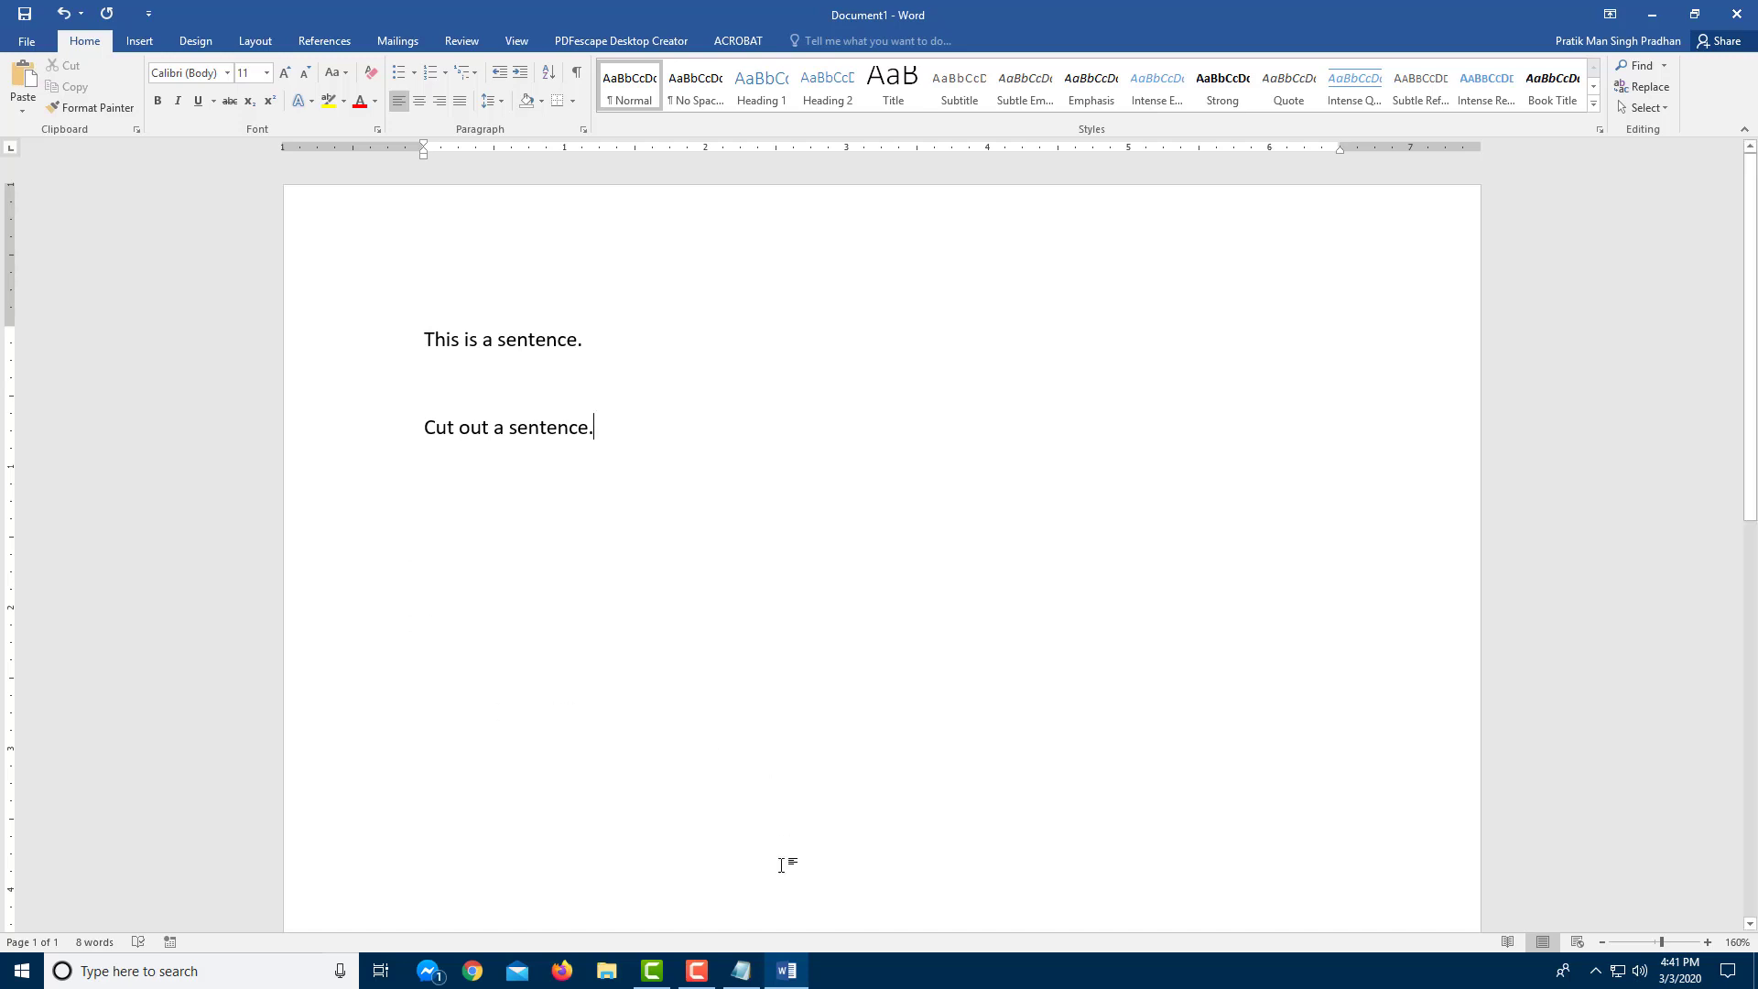
{"action": "left_click", "coordinate": [741, 971]}
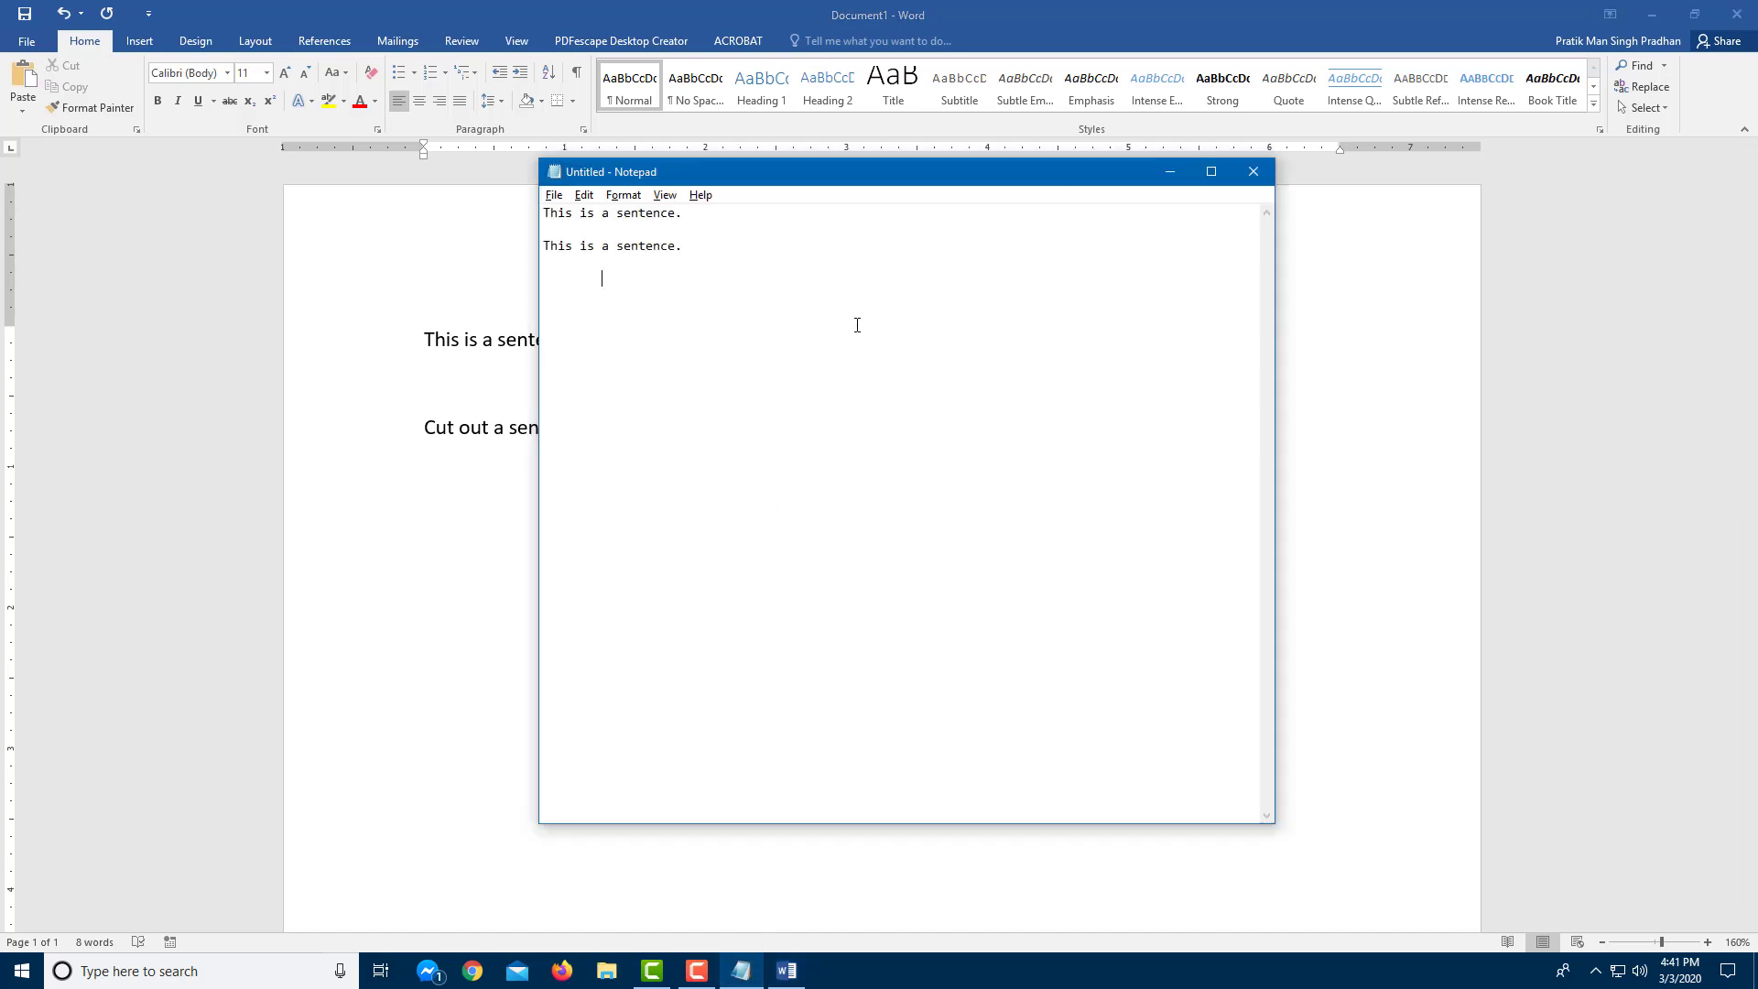